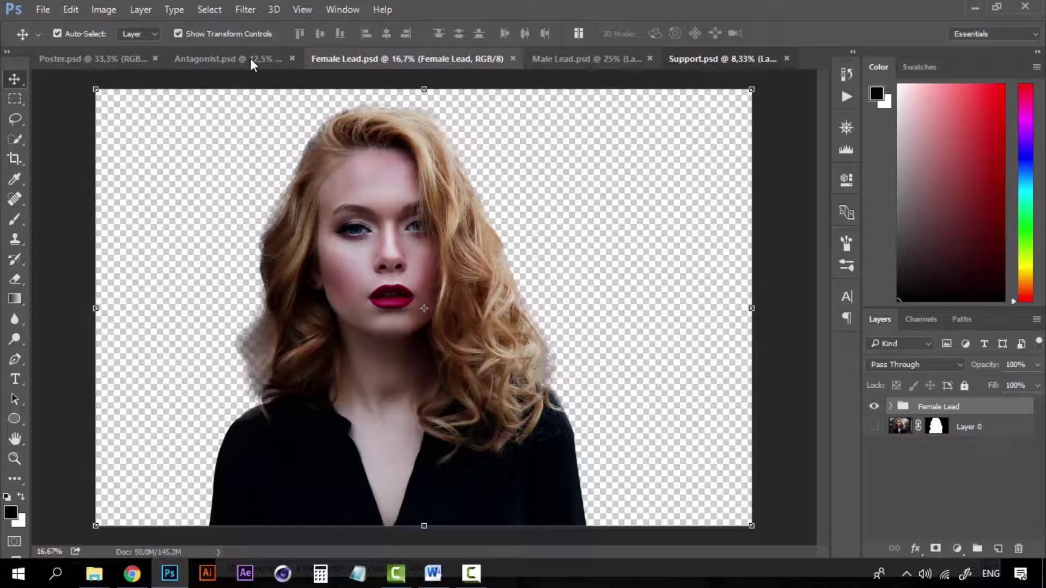
- Flip through the Male Lead, Female Lead and Antagonist portrait tabs, ending on Male Lead.psd
left_click(646, 61)
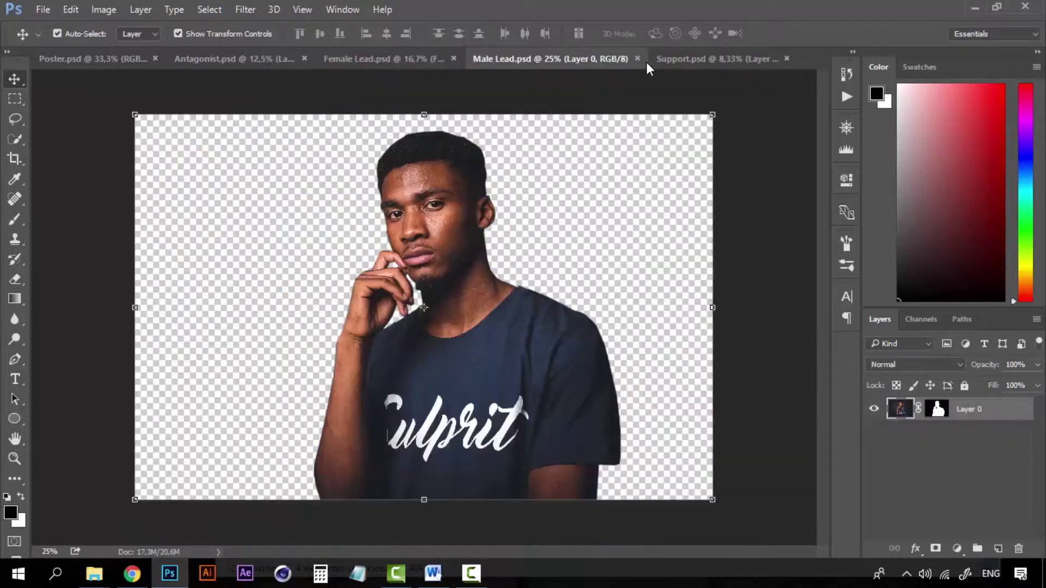
left_click(401, 57)
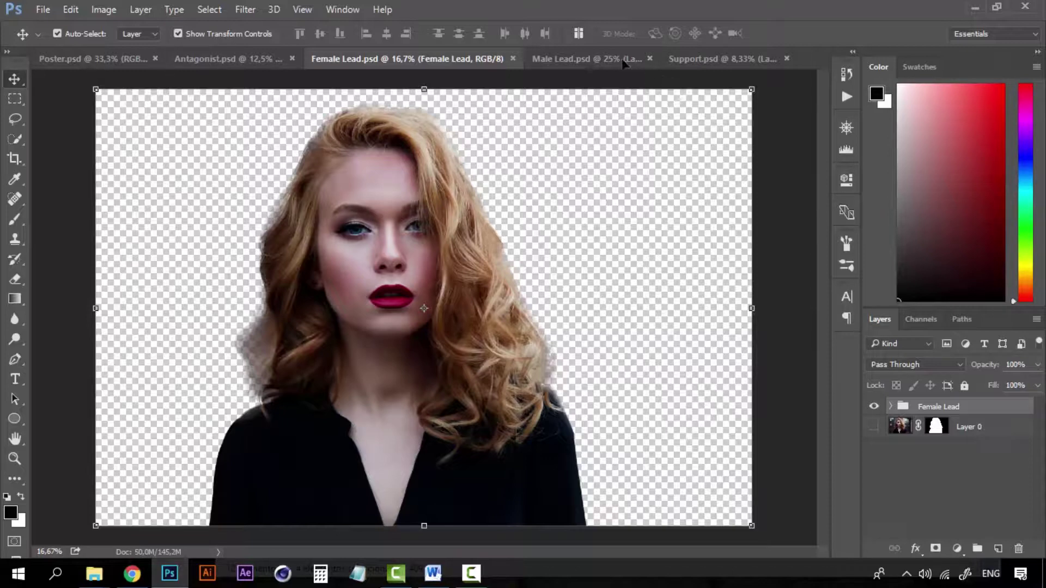
left_click(269, 60)
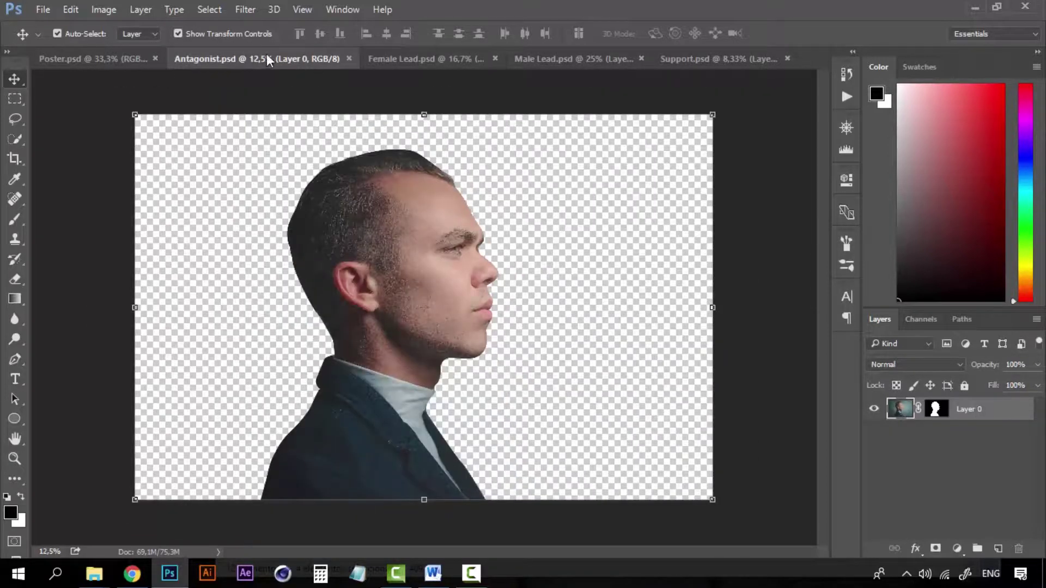
left_click(554, 56)
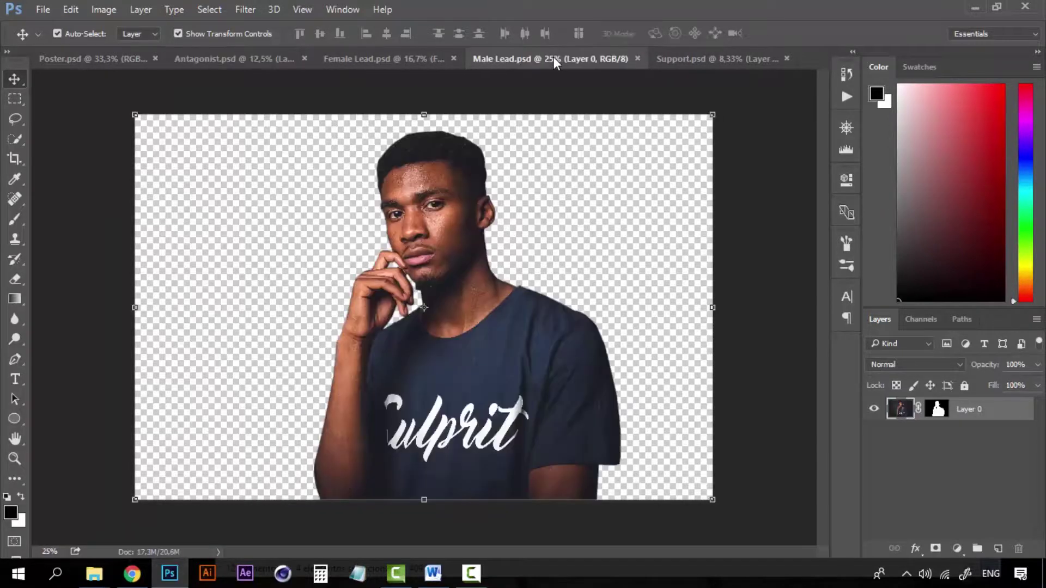
- Create a new blank document at the Tabloide 11 x 17 in preset size
left_click(42, 9)
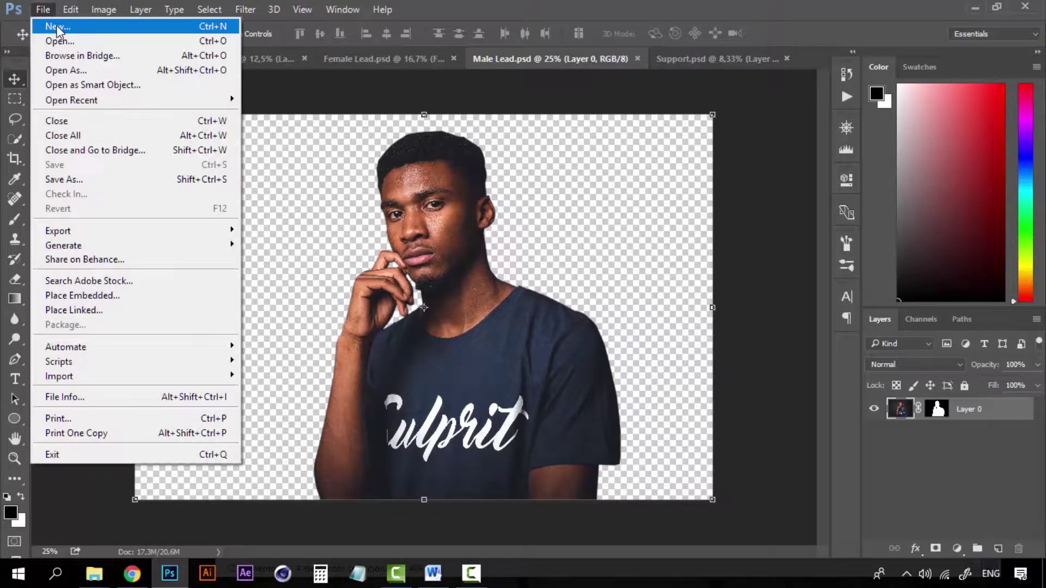
left_click(58, 27)
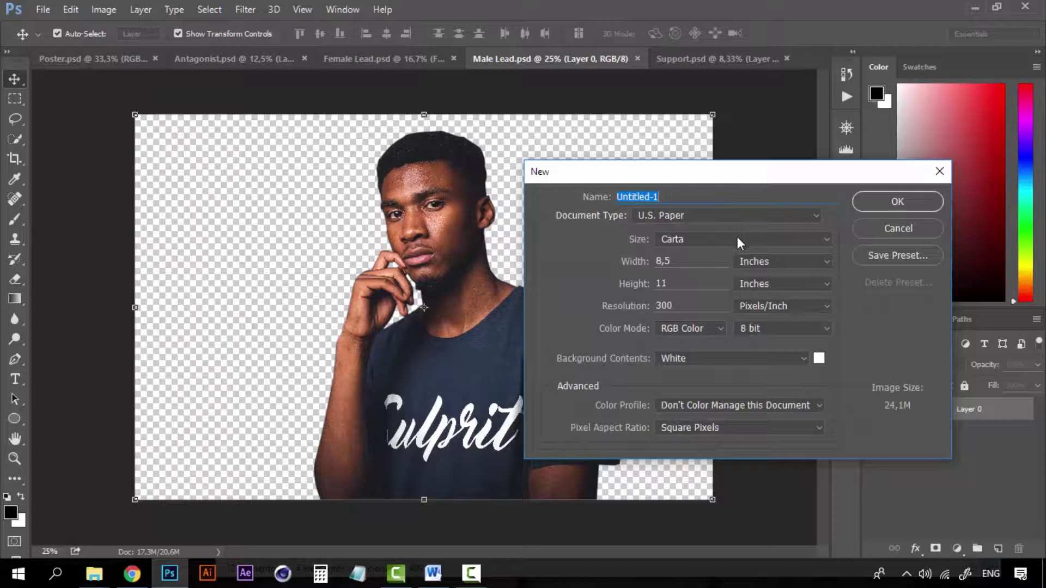
left_click(738, 238)
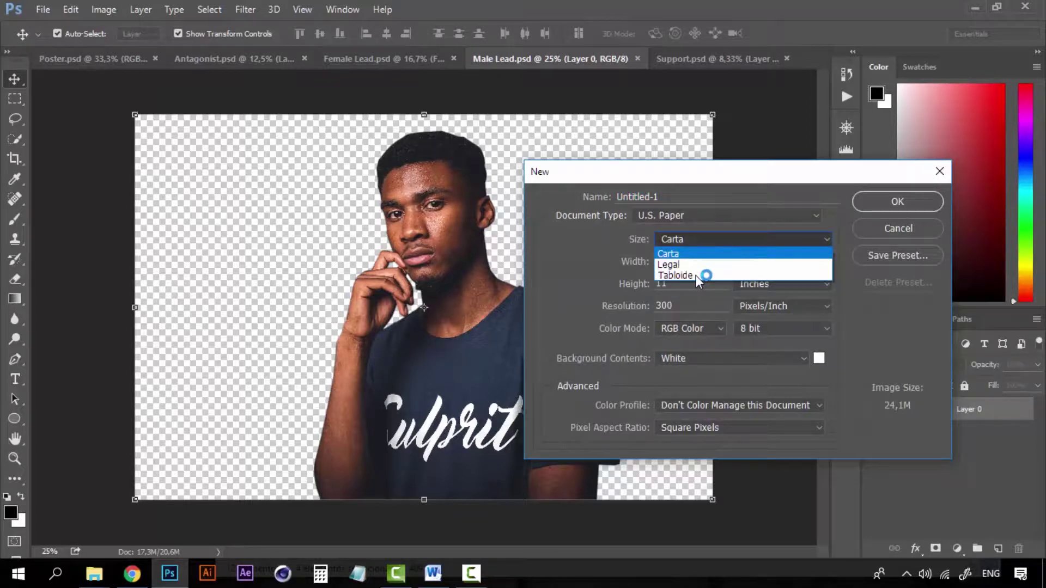
left_click(695, 276)
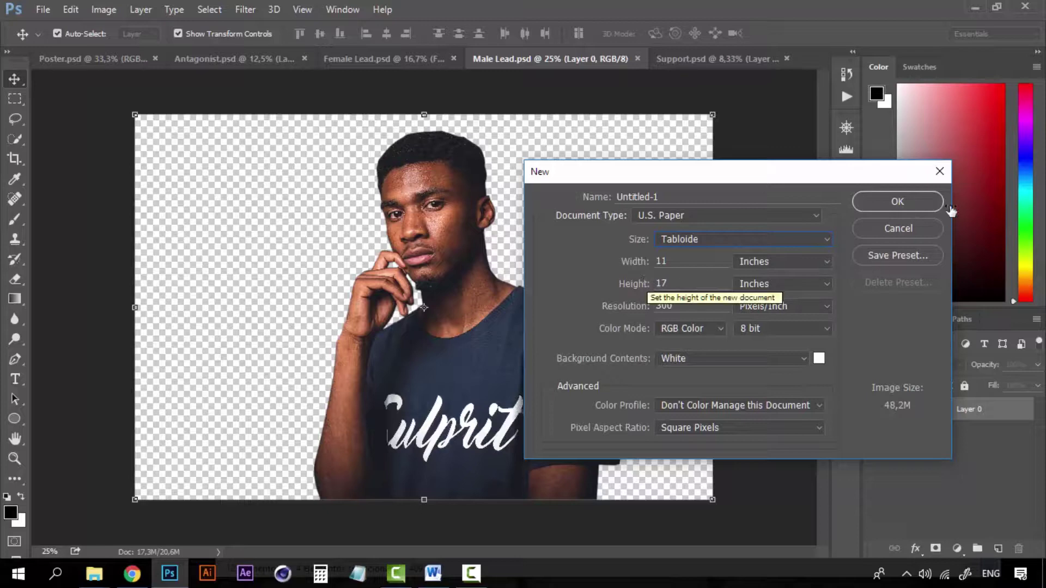
left_click(907, 202)
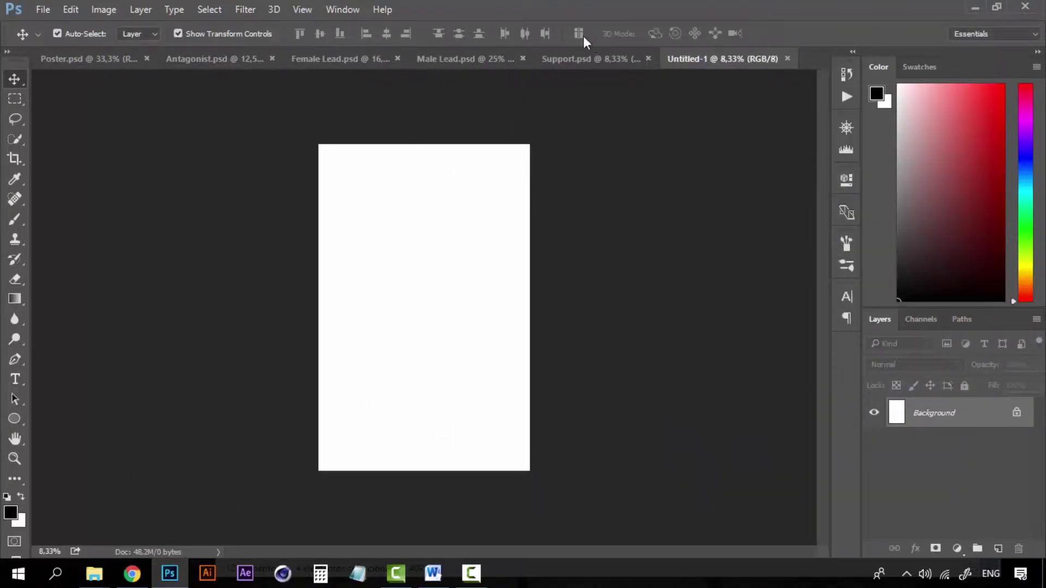
- Look over the Support, Male Lead, Female Lead and Antagonist portraits, then return to Untitled-1
left_click(548, 59)
left_click(448, 57)
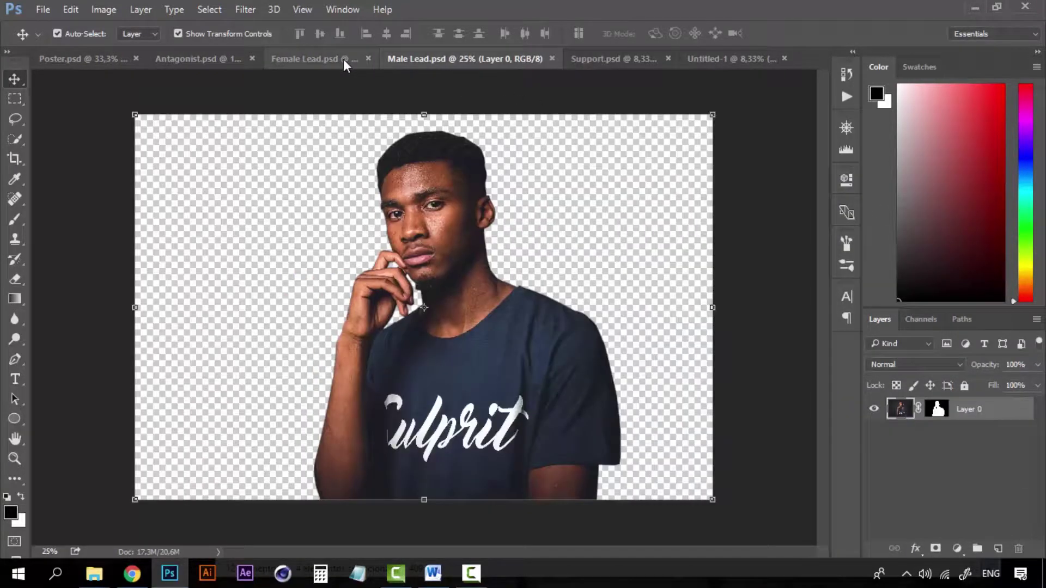
left_click(280, 59)
left_click(214, 57)
left_click(707, 57)
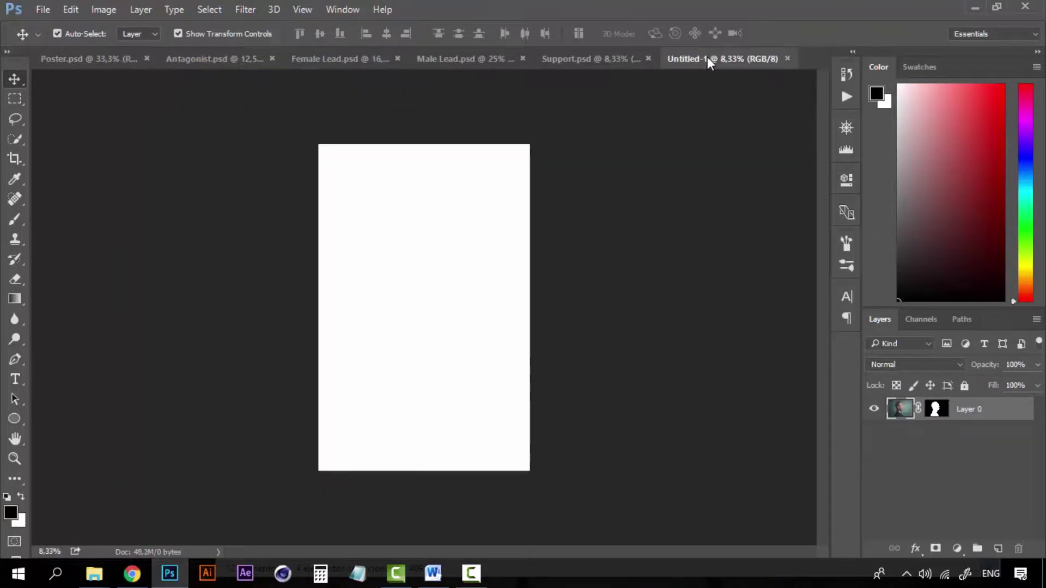
- Set the foreground colour to a very dark purple (about 130c19)
key("z")
left_click(446, 276)
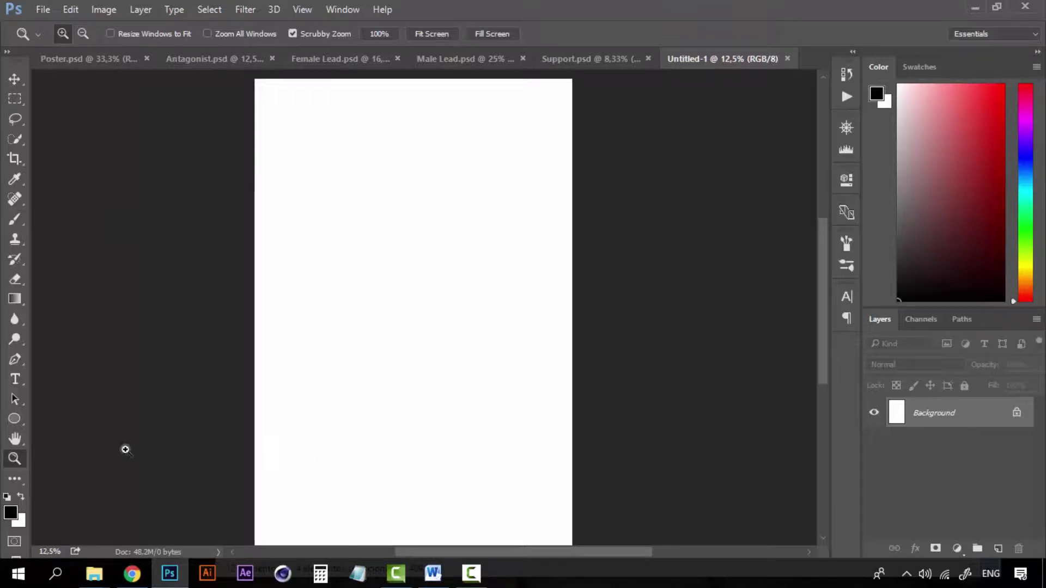
key("i")
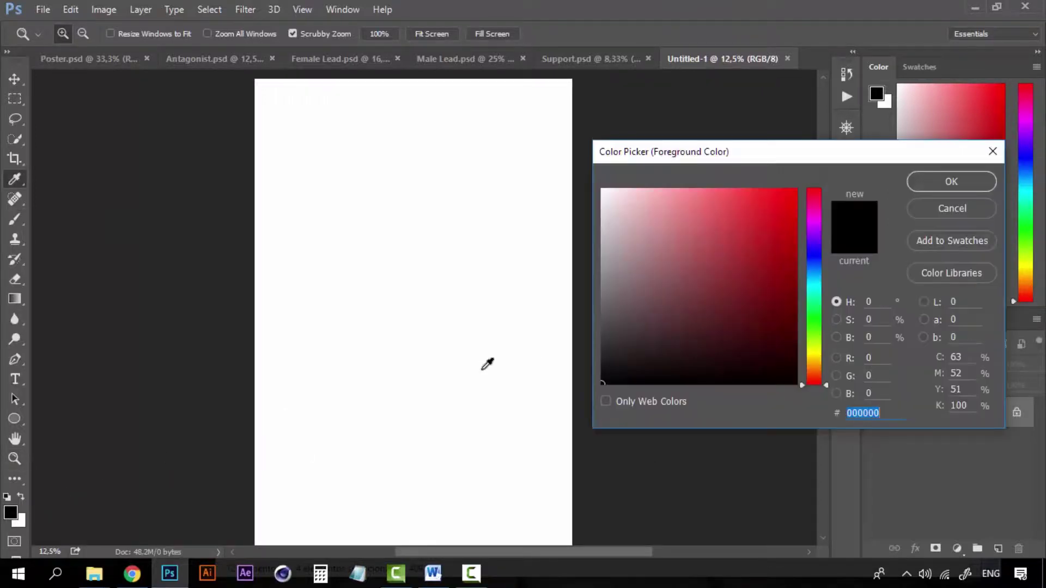
mouse_move(689, 358)
left_mouse_down()
mouse_move(655, 363)
mouse_move(705, 362)
left_mouse_up()
left_click_drag(812, 273, 820, 238)
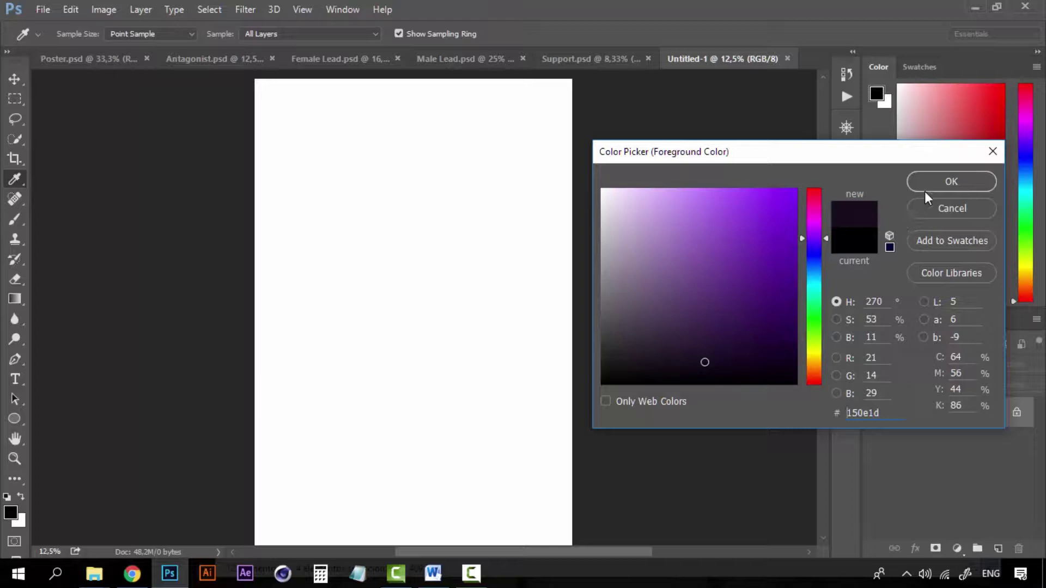
left_click_drag(702, 365, 701, 364)
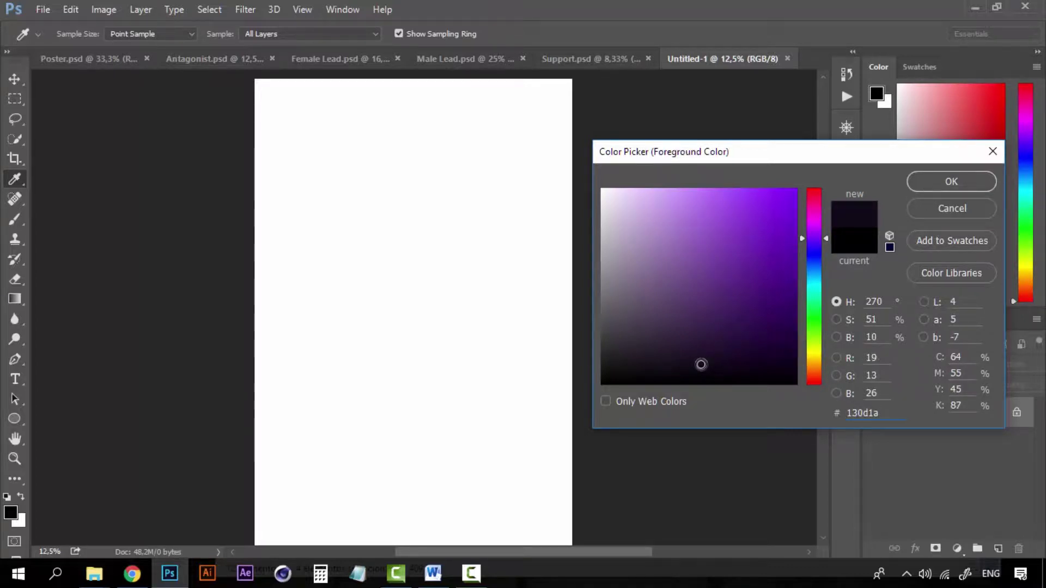
left_click(937, 186)
- Fill the Background layer with the dark purple and zoom out to the whole poster
key("z")
key("alt+BackSpace")
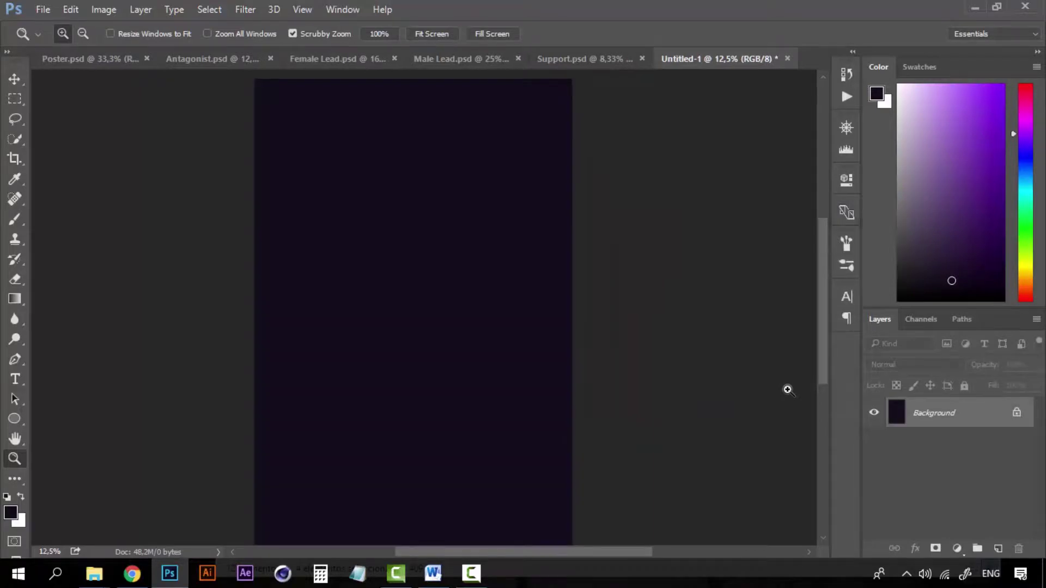
left_click(443, 331, "alt")
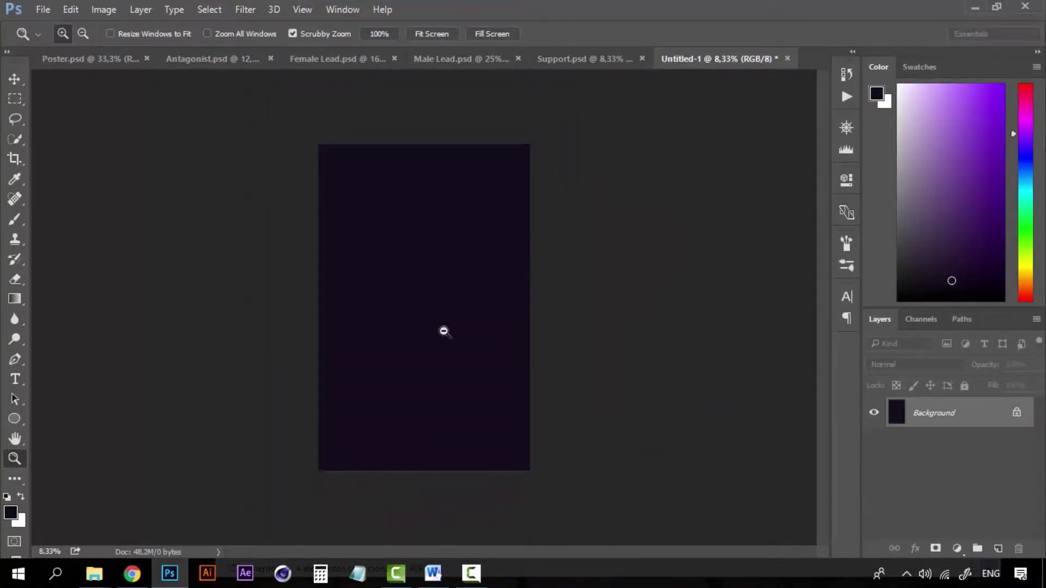
key("ctrl+plus")
- Add Layer 1 and set the gradient's start stop to magenta ed0075, fading to transparent
left_click_drag(456, 341, 490, 356)
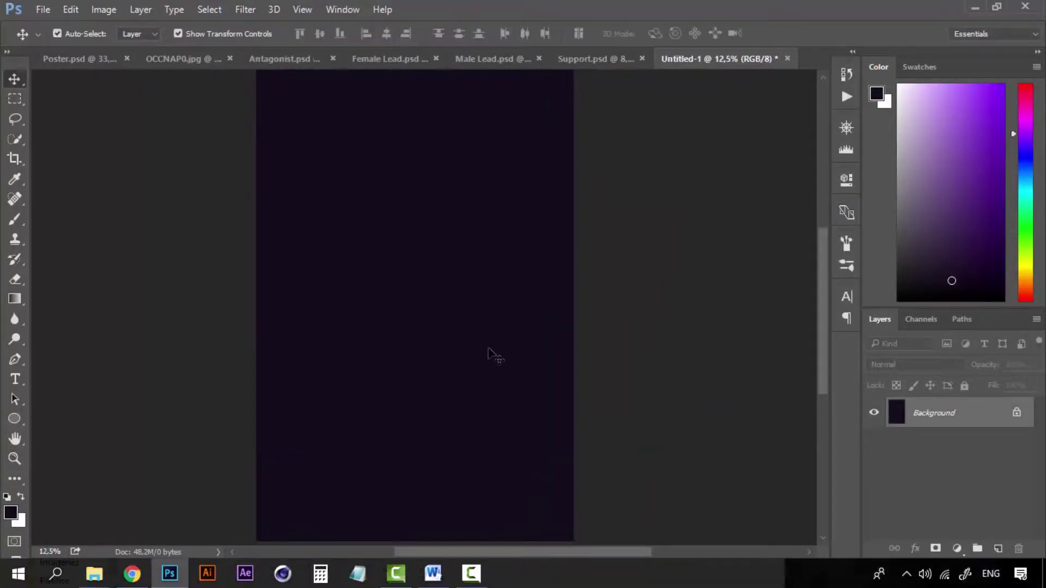
left_click(998, 548)
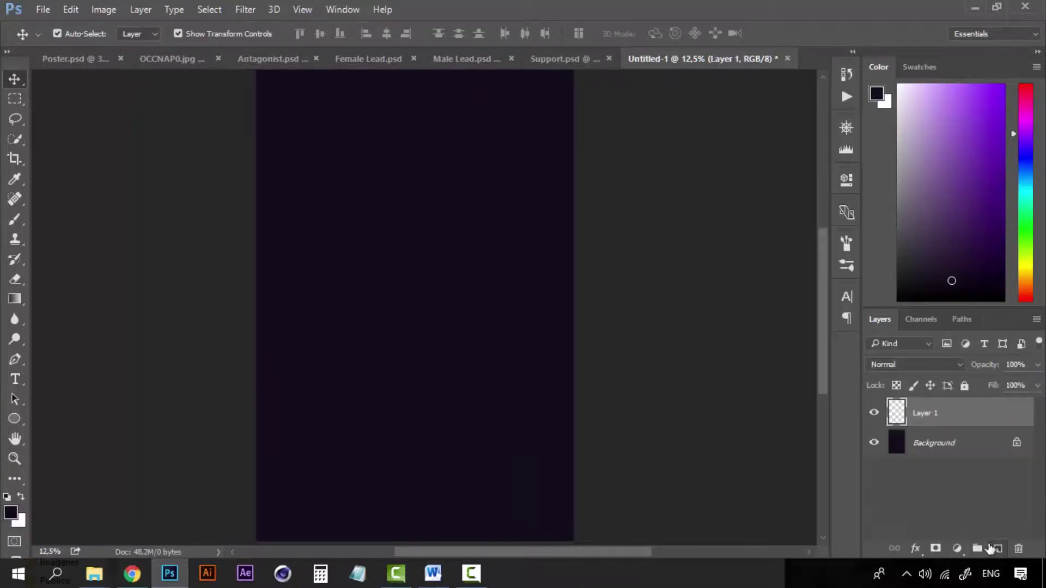
left_click(14, 300)
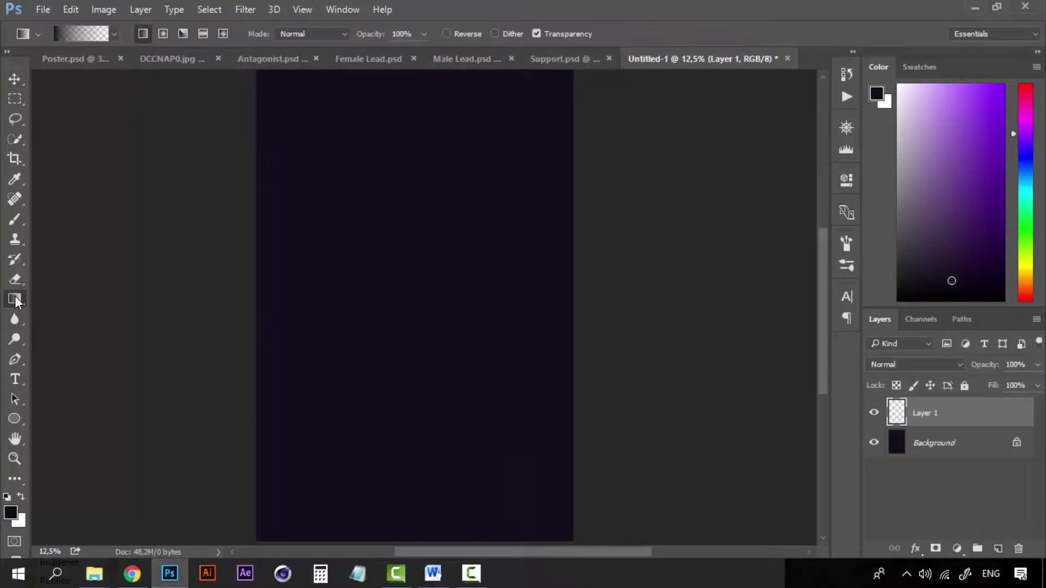
left_click(78, 37)
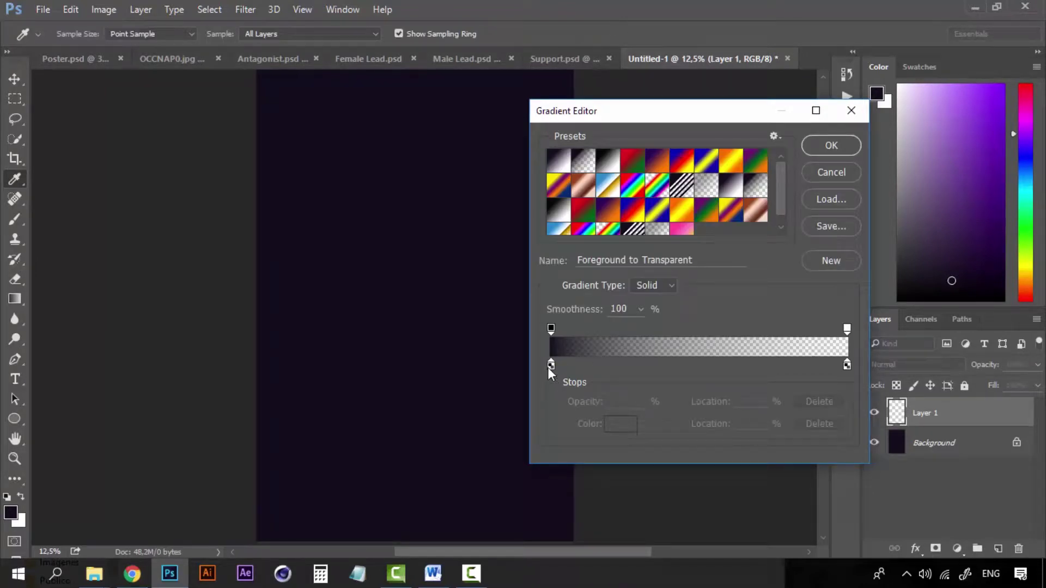
left_click(551, 366)
left_click(618, 431)
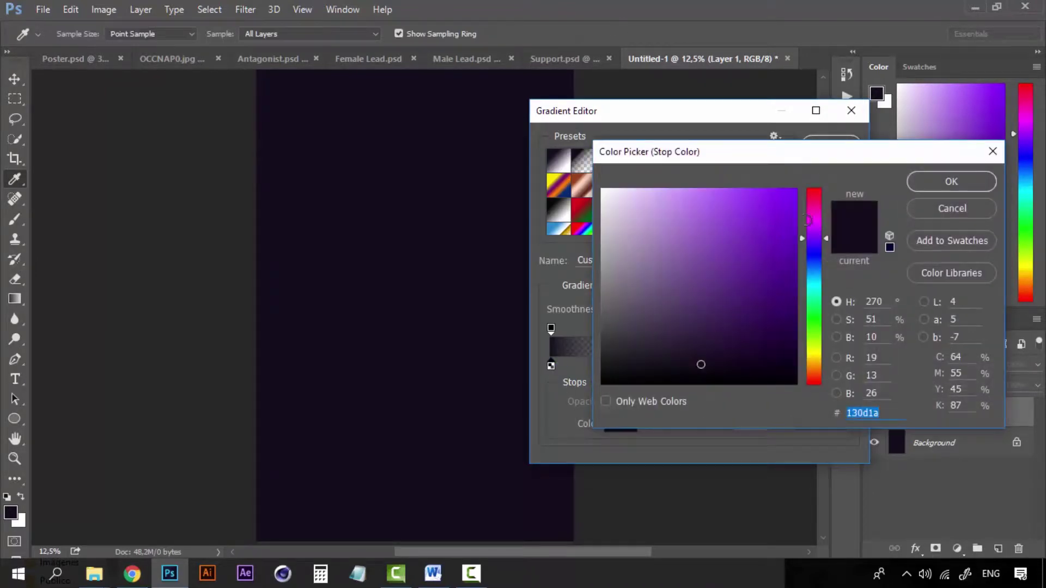
left_click_drag(808, 220, 818, 208)
left_click_drag(738, 222, 807, 203)
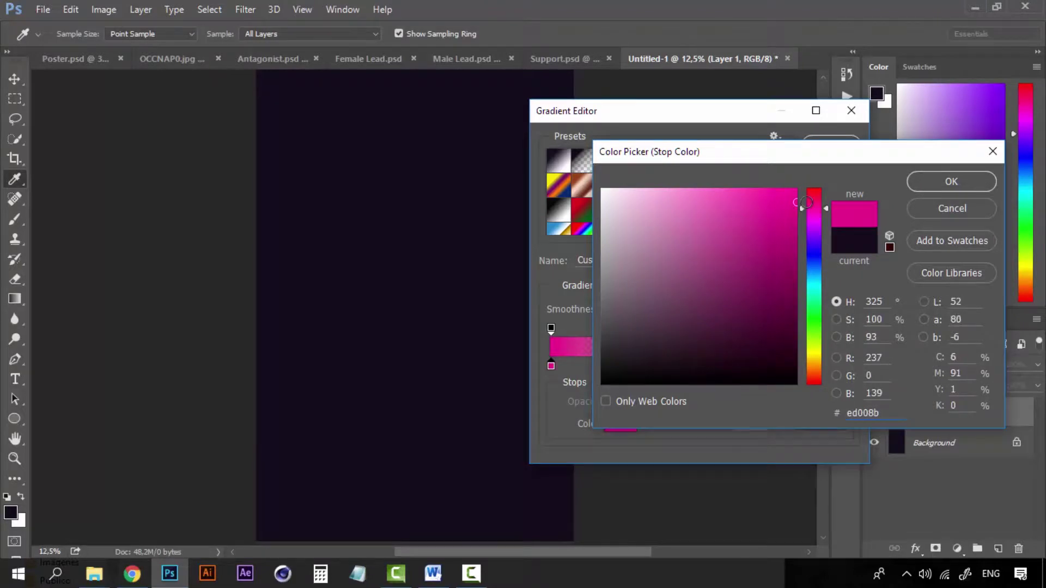
left_click(814, 205)
left_click(942, 185)
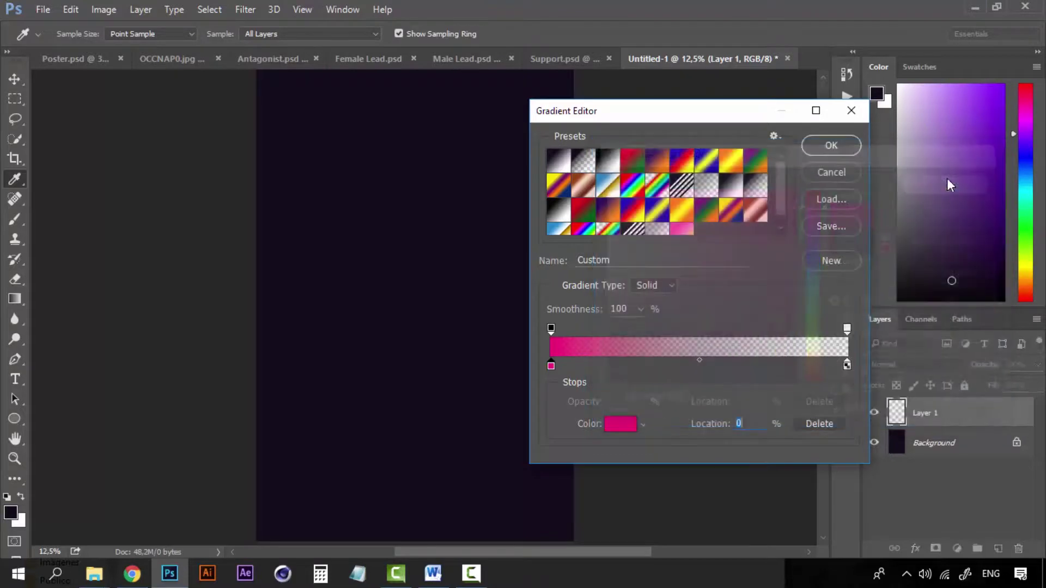
left_click(825, 146)
- Draw a radial magenta glow outward from the poster centre on Layer 1
key("z")
left_click(441, 285, "alt")
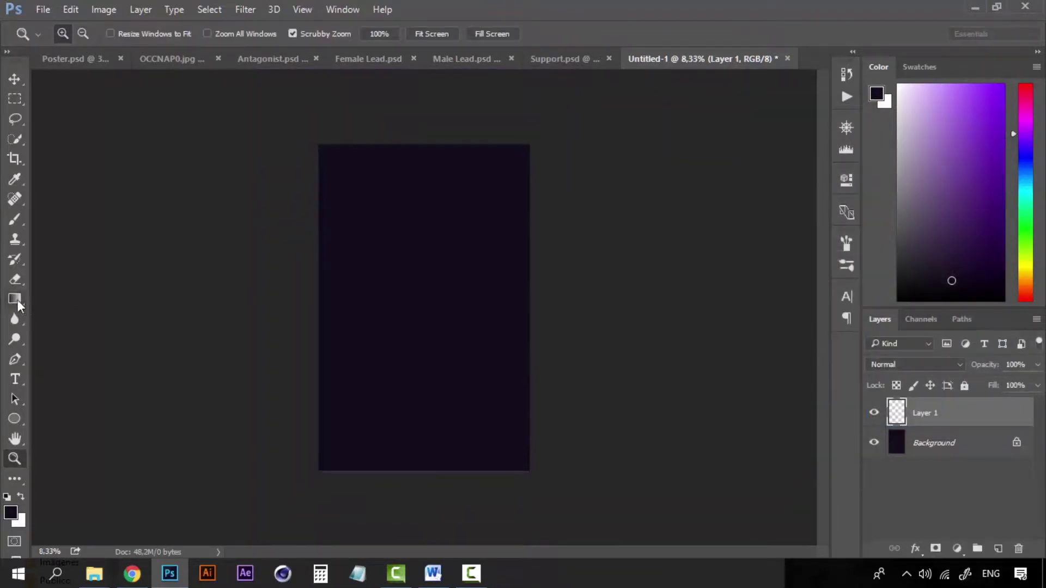
left_click(17, 299)
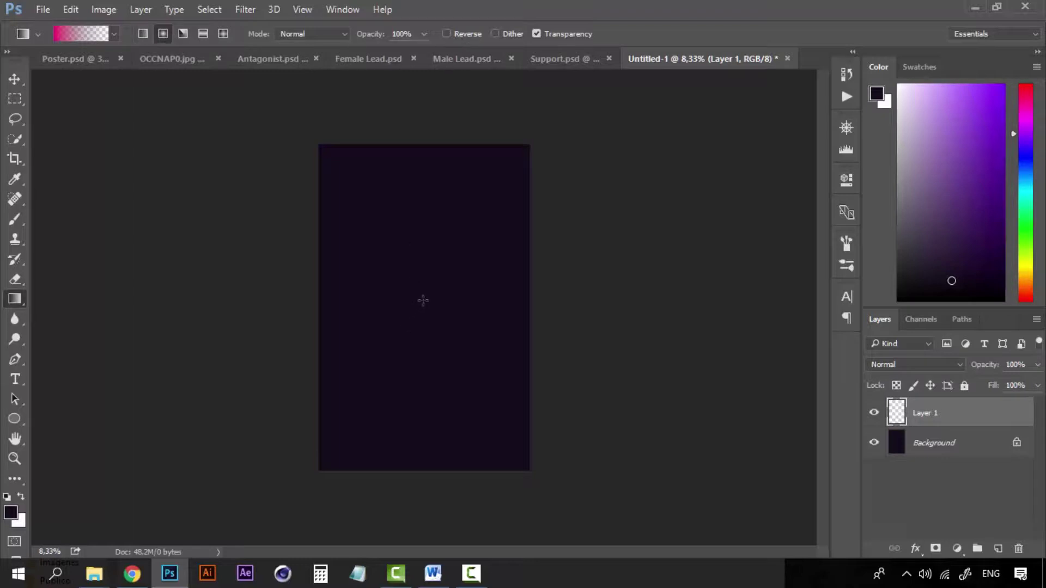
left_click_drag(425, 301, 540, 300)
- Stretch the magenta glow layer taller by pulling its top edge up
key("z")
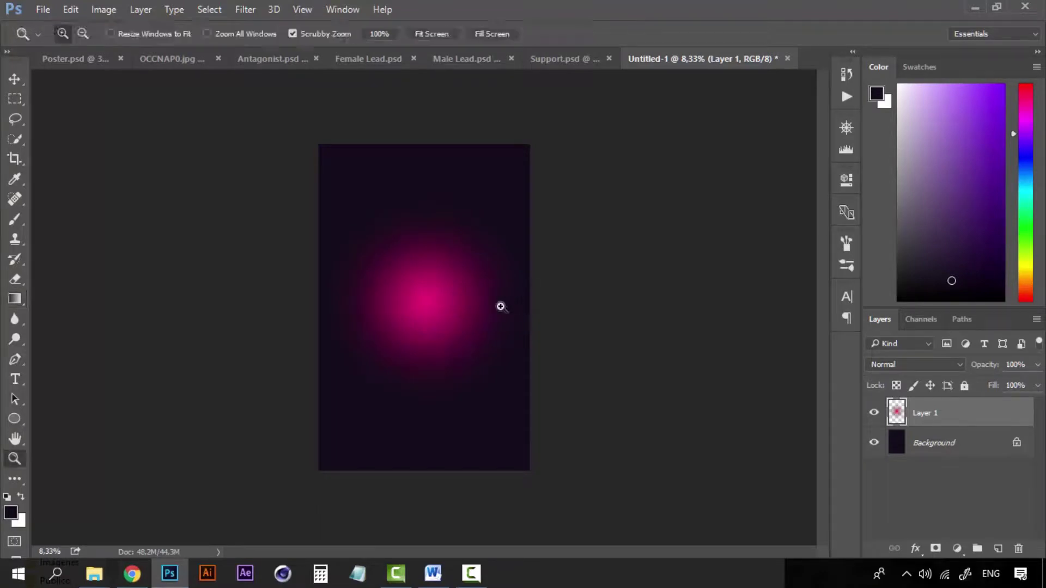
left_click(466, 305)
key("v")
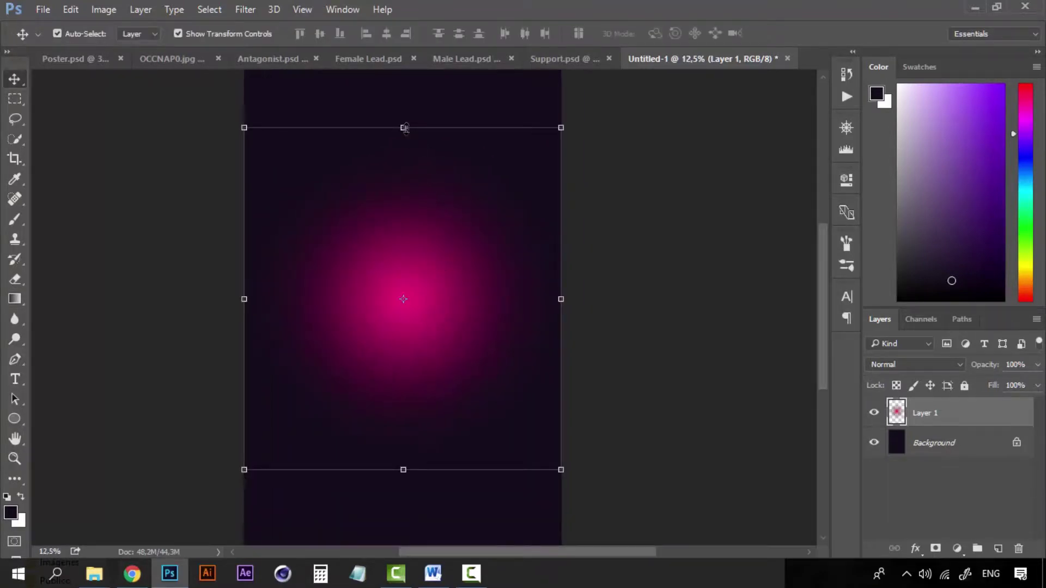
left_click_drag(403, 128, 411, 71)
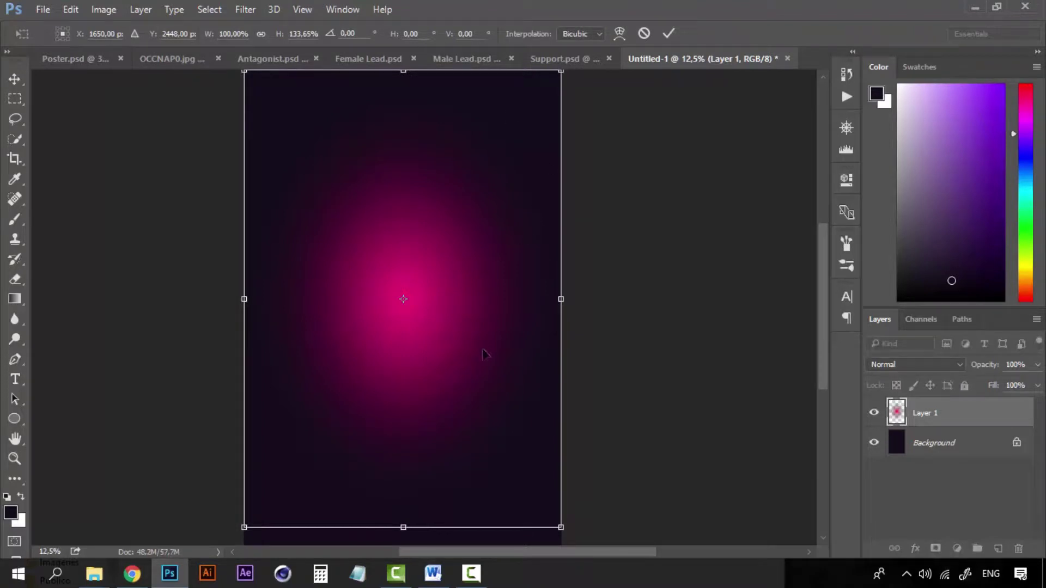
key("alt+space")
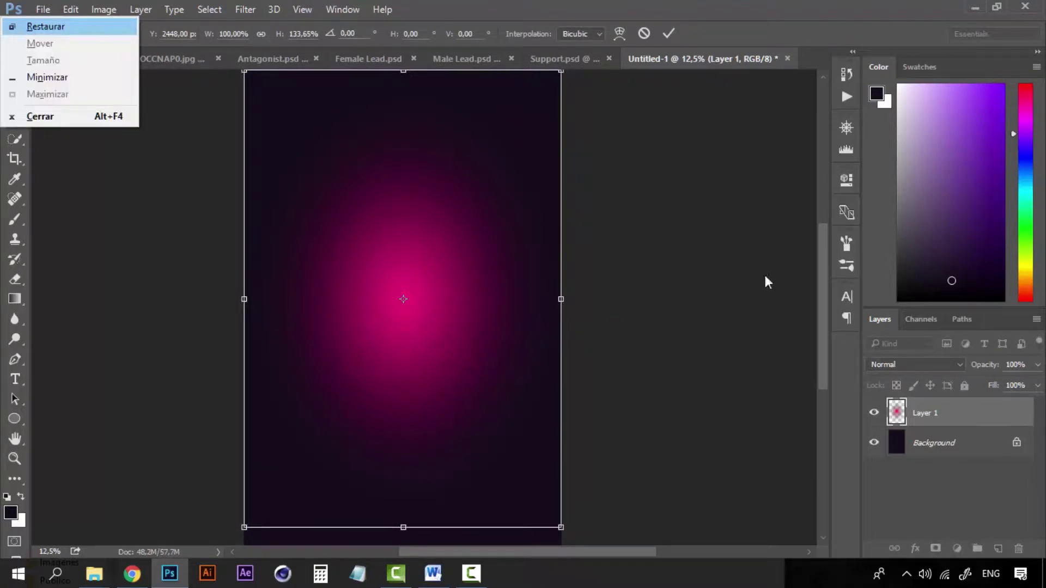
key("Escape")
key("Return")
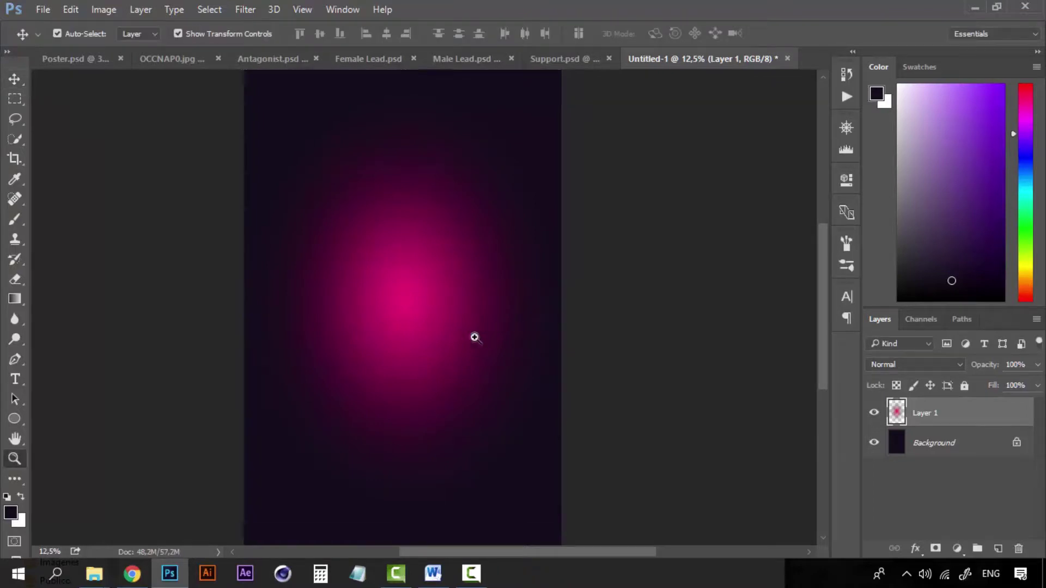
- Free-transform the glow again, extending it down to the canvas bottom
key("z")
left_click(462, 337, "alt")
left_click(463, 337, "alt")
key("ctrl+t")
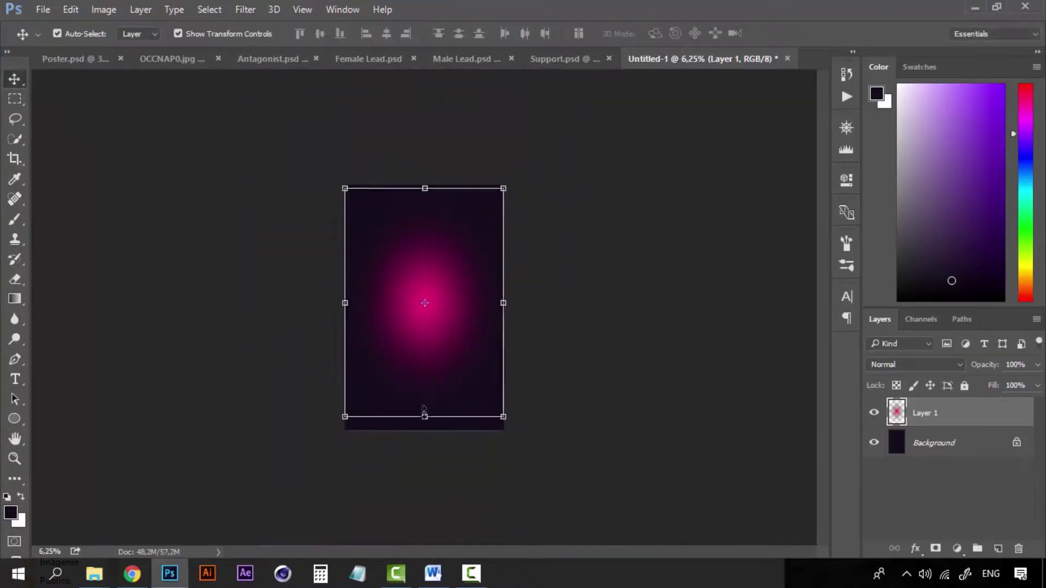
left_click_drag(425, 419, 431, 426)
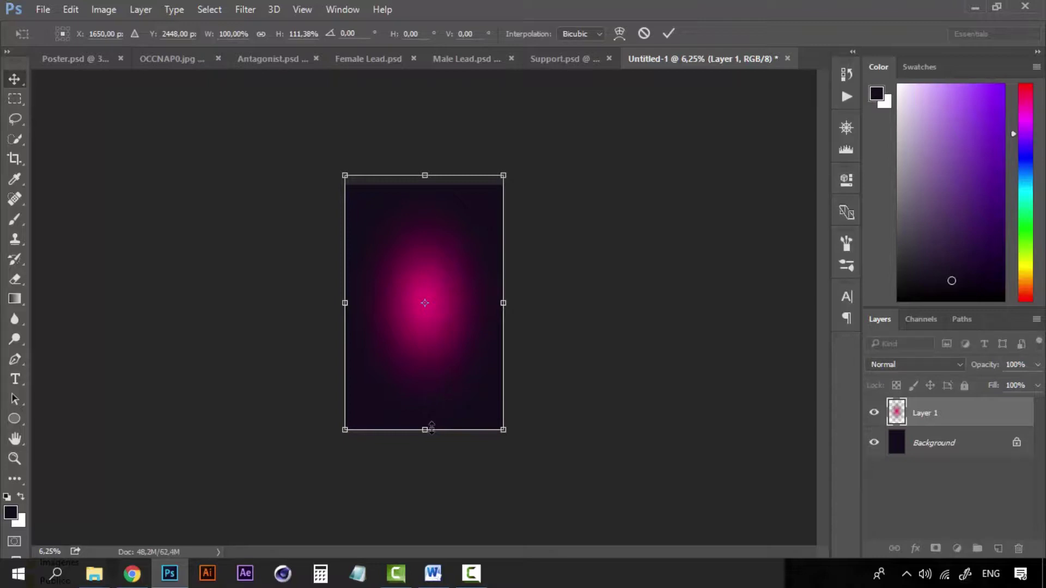
key("Return")
left_click(616, 383)
key("z")
left_click(469, 341)
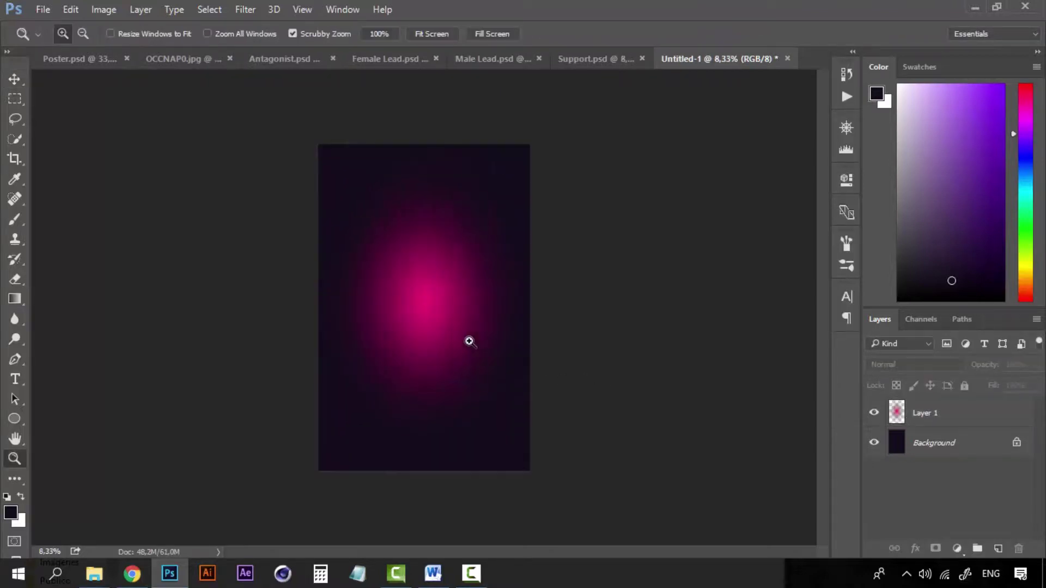
- Drag the OCCNAP0.jpg grunge texture into the poster as a new layer, then close it
key("v")
left_click(474, 349)
left_click(148, 54)
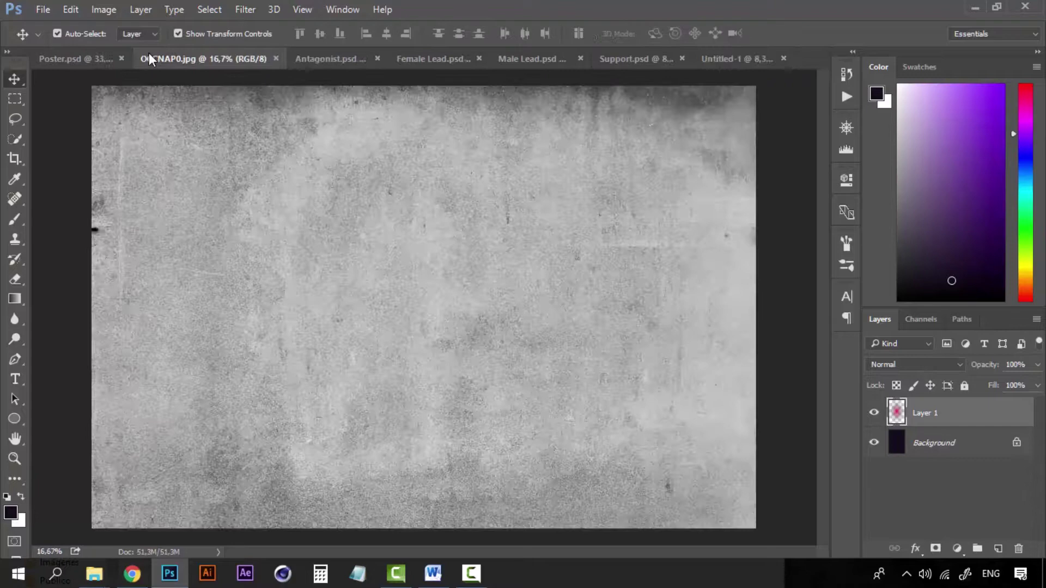
left_click_drag(153, 54, 451, 256)
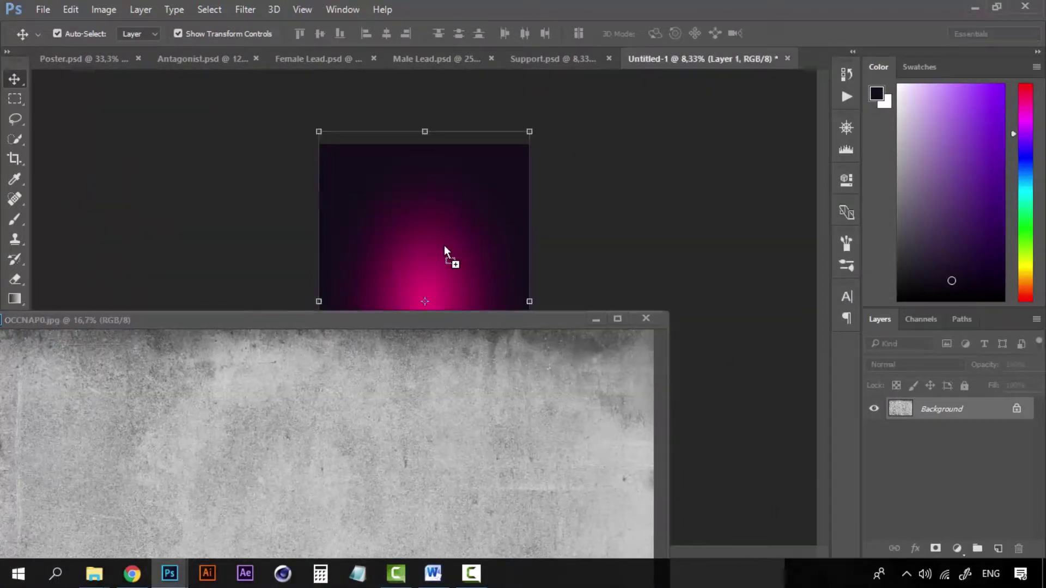
left_click(647, 317)
- Rotate the texture -90° to portrait and position it to cover the canvas
left_click(627, 302)
left_click_drag(627, 303, 463, 105)
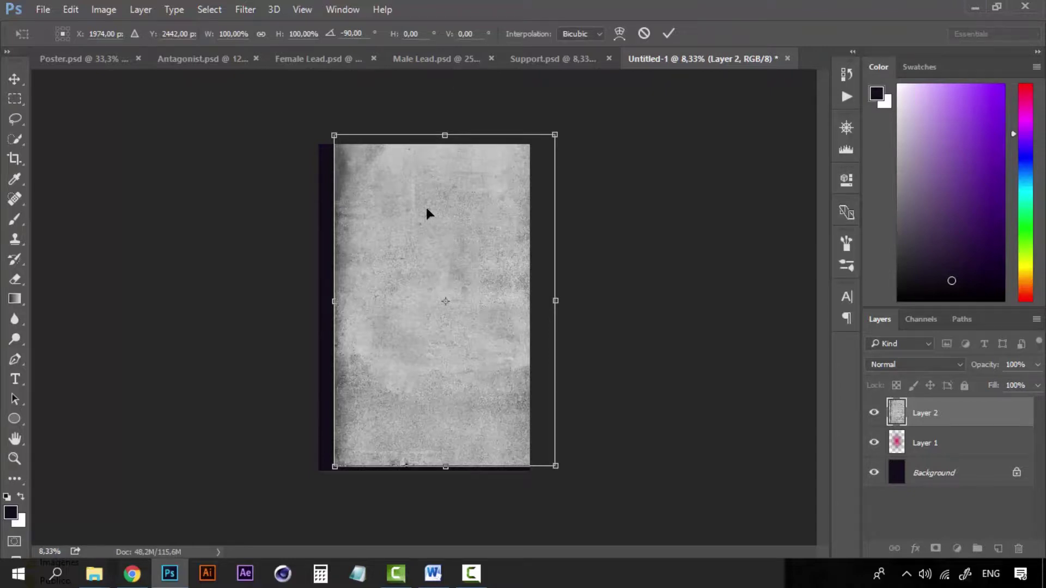
left_click_drag(423, 212, 442, 215)
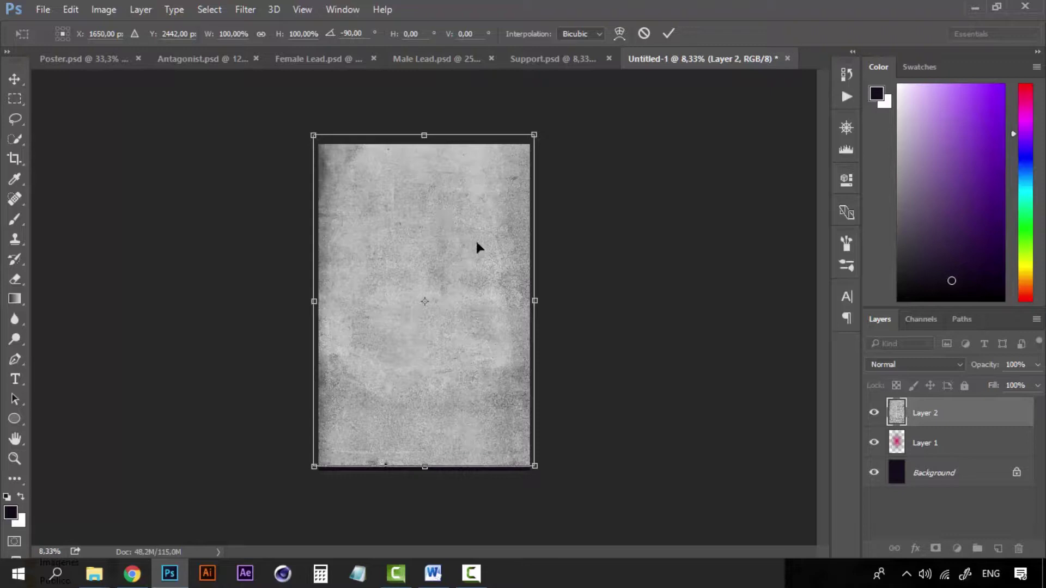
key("Down")
key("Down")
key("Down")
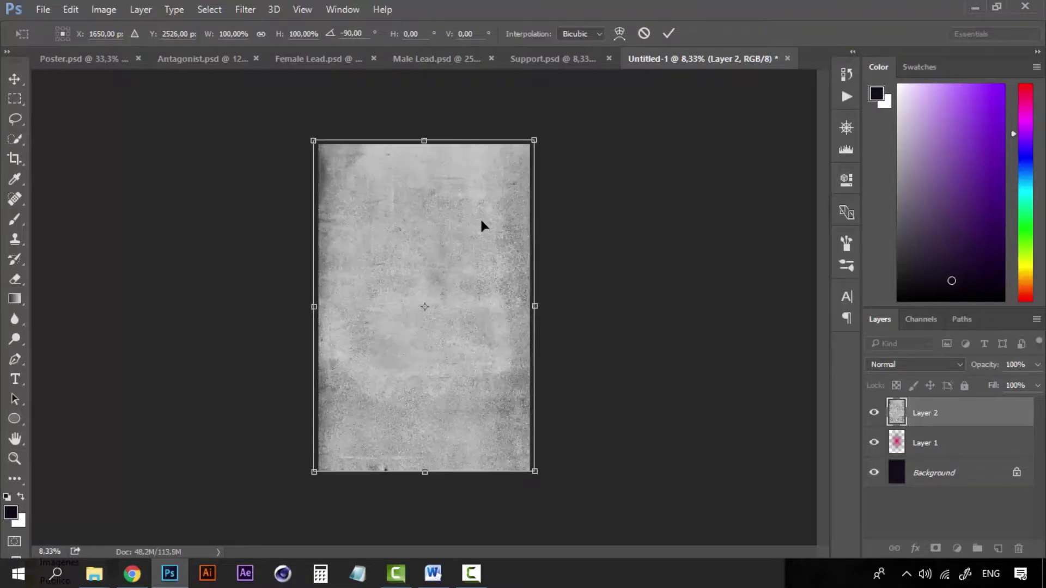
key("Down")
key("Down")
key("Down")
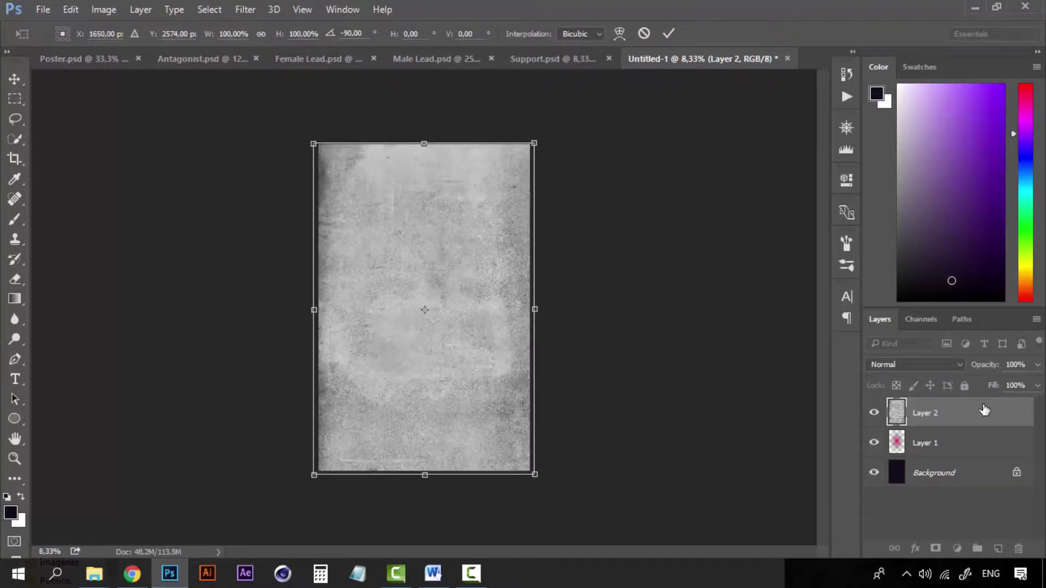
key("Return")
- Set the texture layer's blend mode to Multiply
left_click(933, 364)
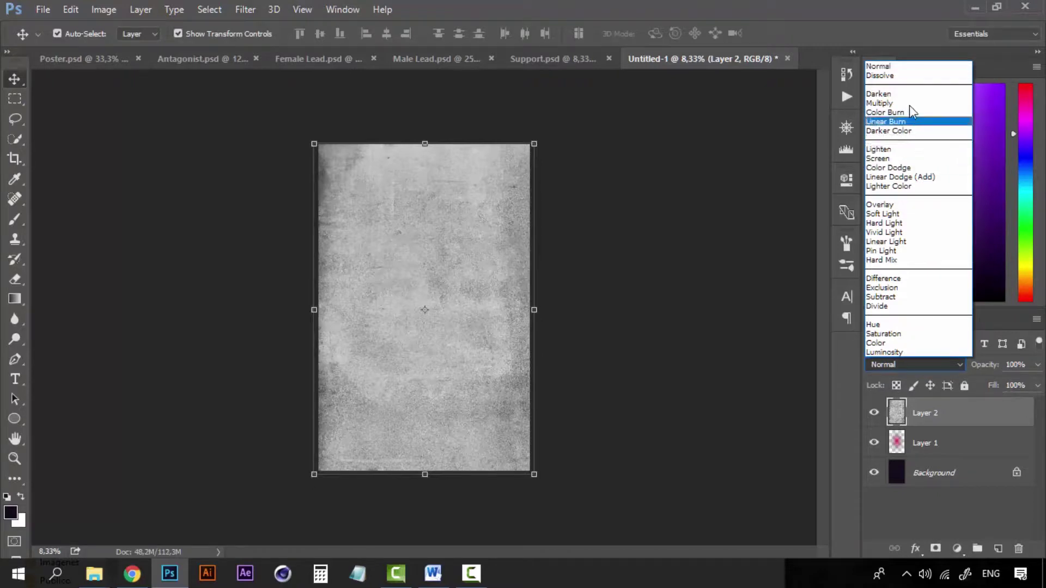
left_click(934, 364)
left_click(933, 364)
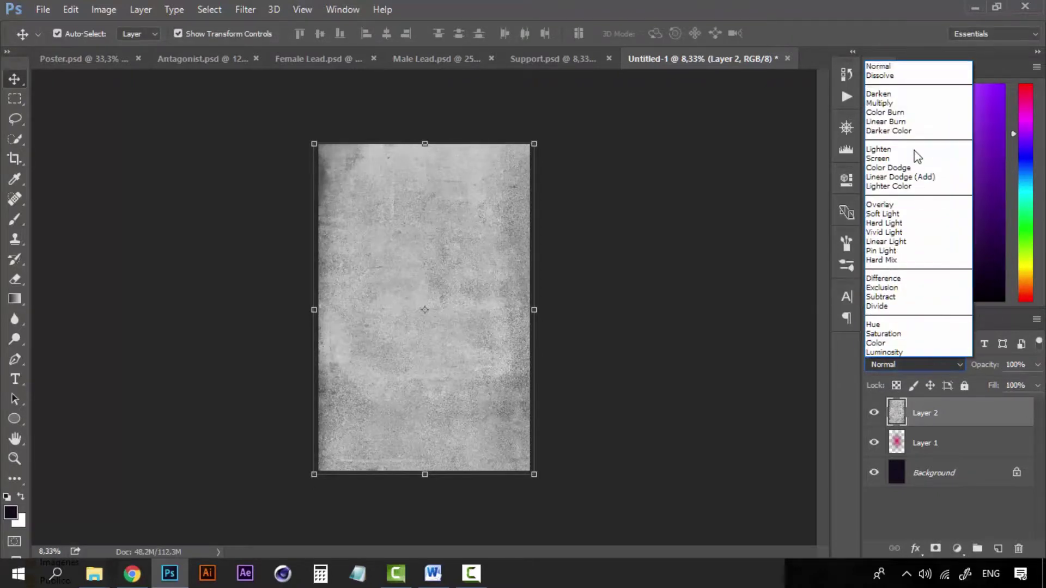
left_click(917, 103)
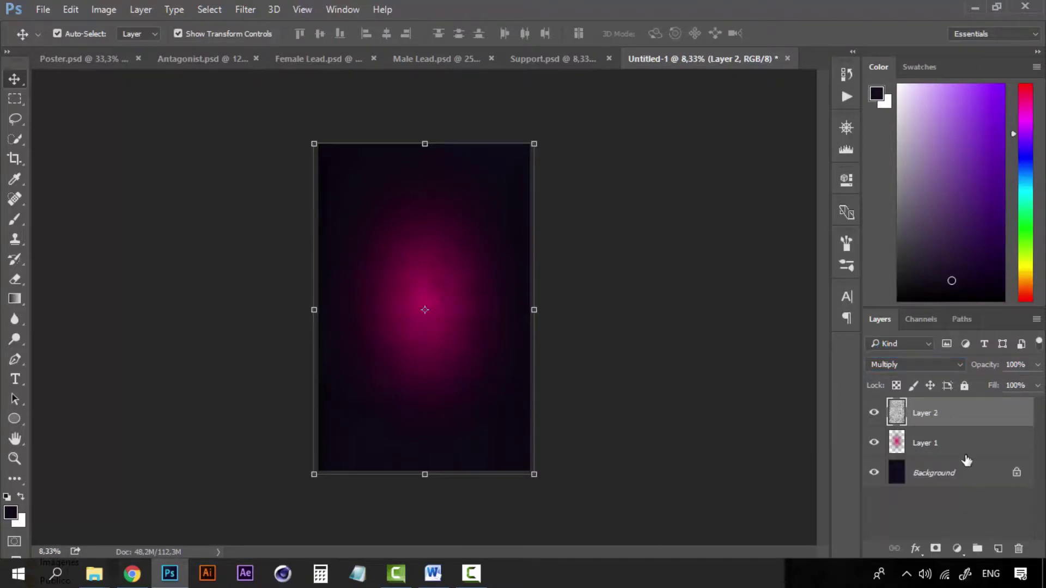
- Enlarge the magenta glow layer to about 116% × 119%, past the canvas edges
left_click(943, 451)
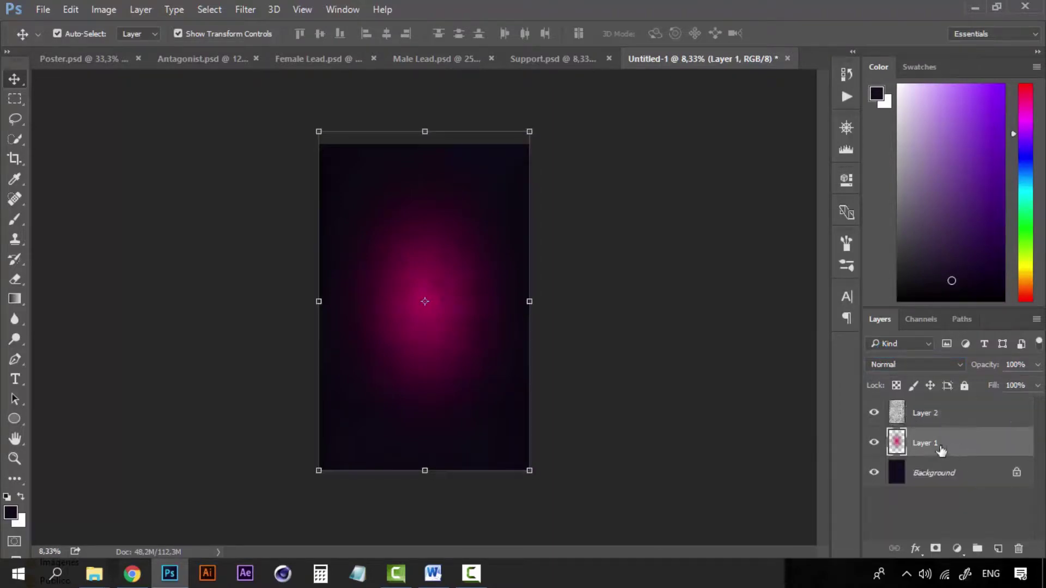
left_click(426, 123)
left_click_drag(426, 122, 426, 98)
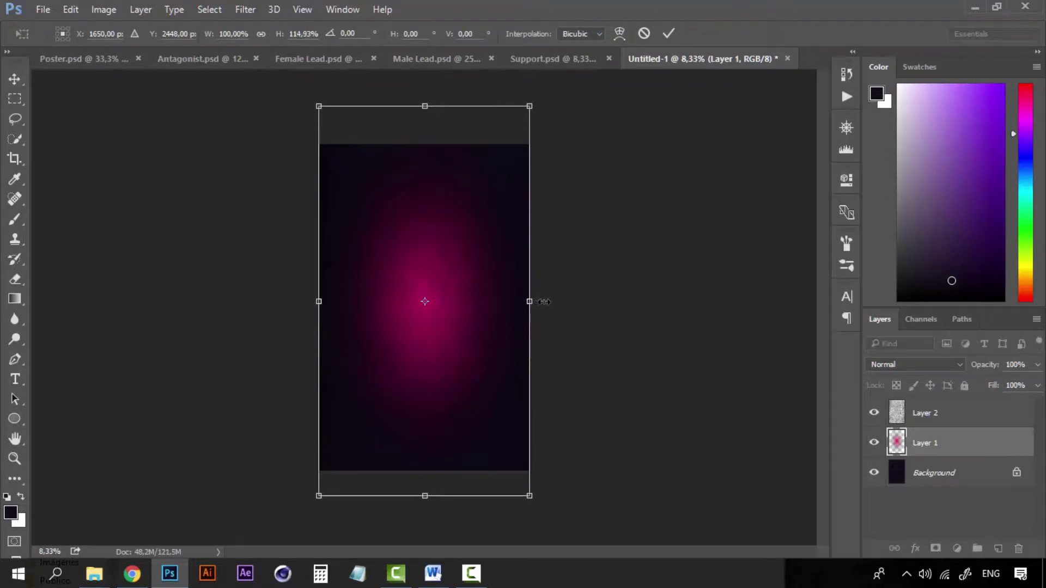
left_click_drag(546, 301, 563, 301)
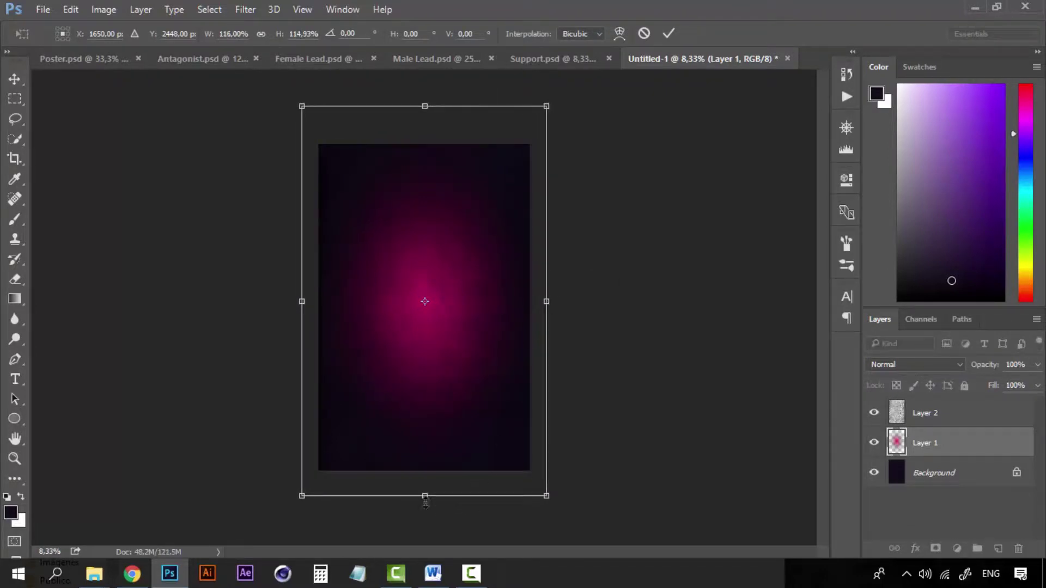
left_click_drag(424, 512, 427, 512)
key("Return")
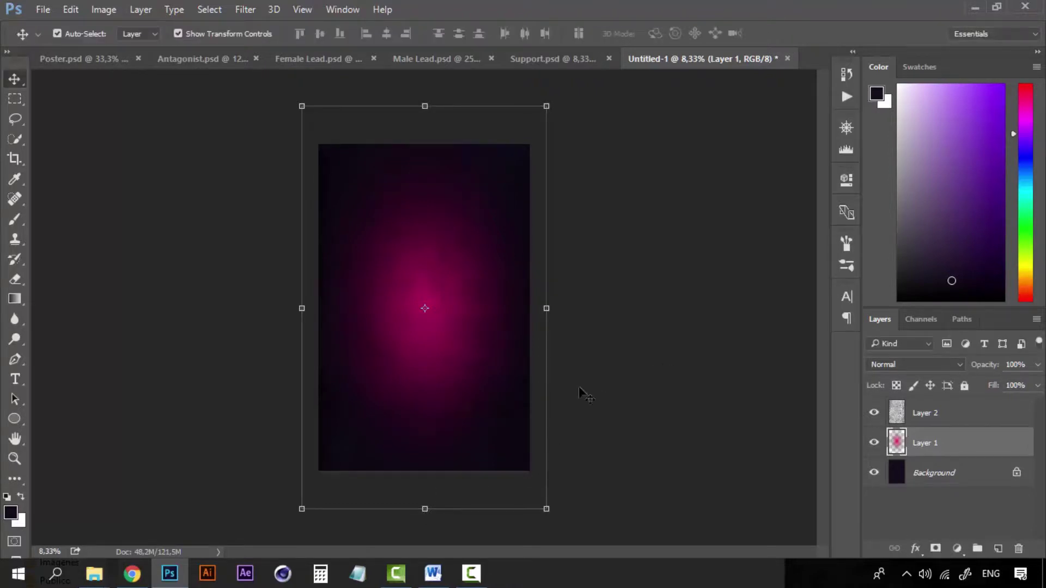
- Convert the locked Background into a regular layer named Layer 0
key("z")
left_click(436, 292)
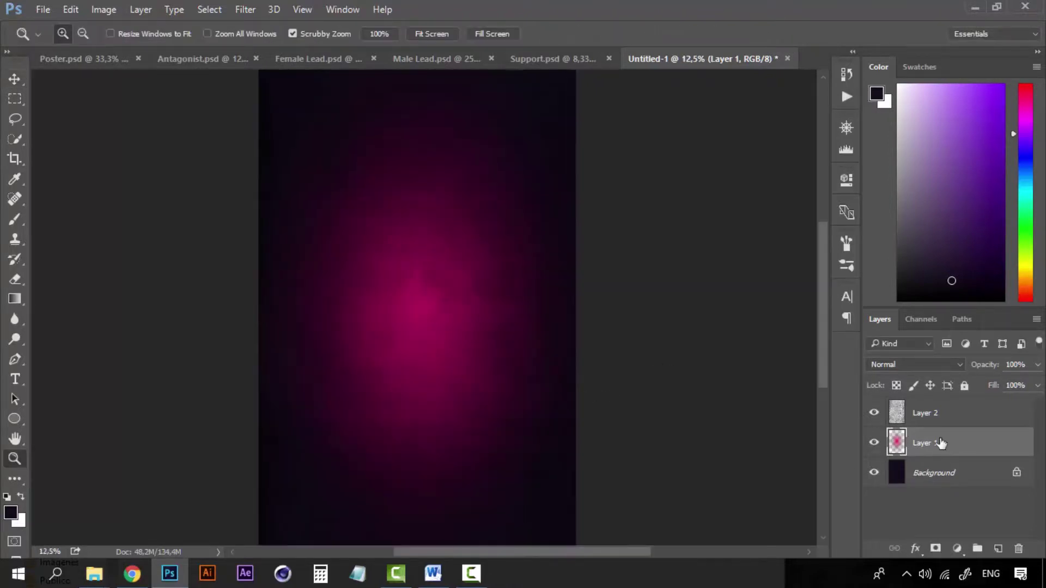
left_click(944, 420)
left_click(946, 485, "shift")
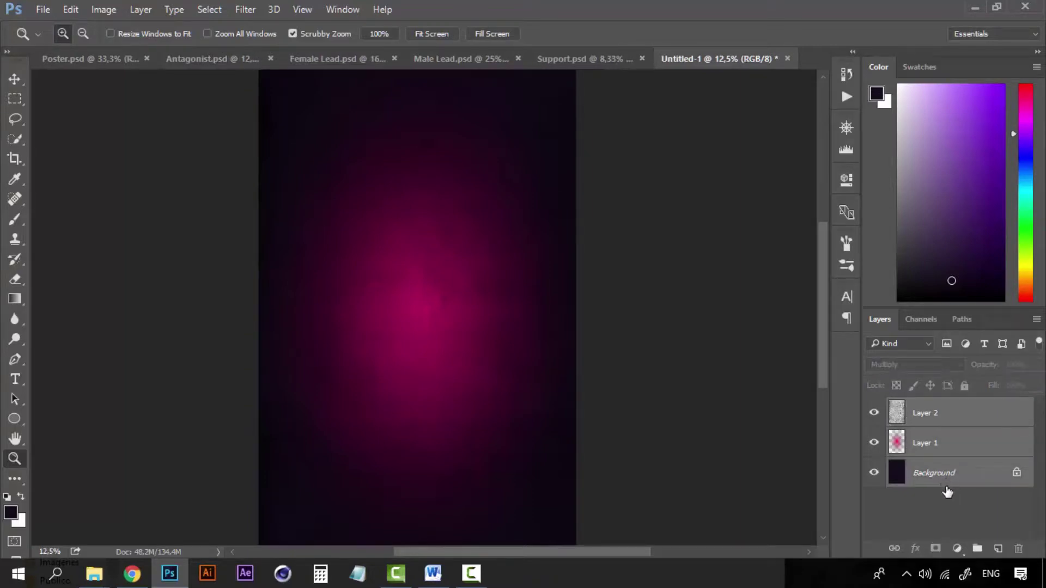
left_click(947, 511)
double_click(958, 473)
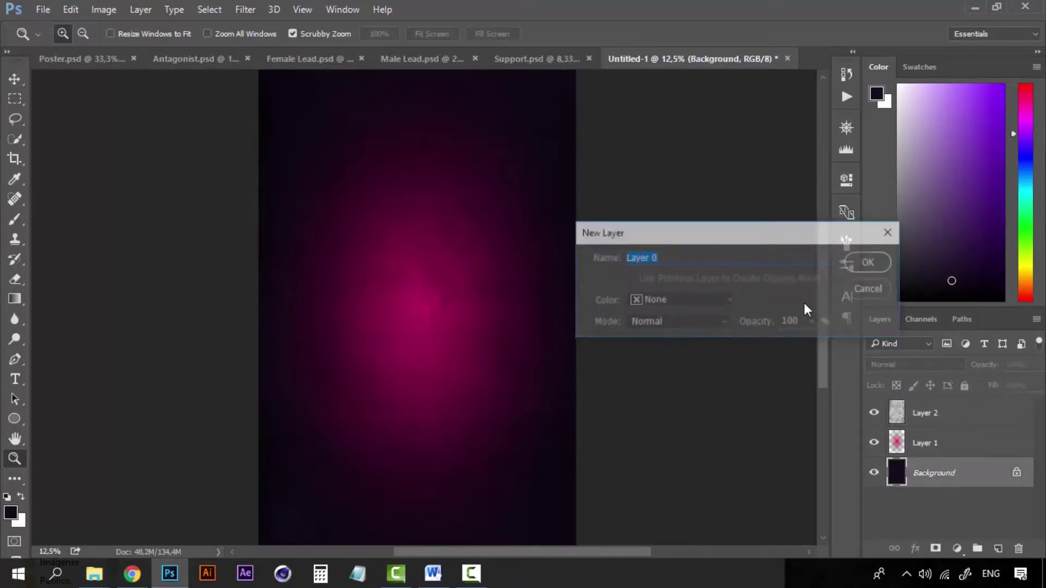
left_click(871, 262)
- Group the texture, glow and Layer 0 into a folder named 'Background'
left_click(961, 419, "shift")
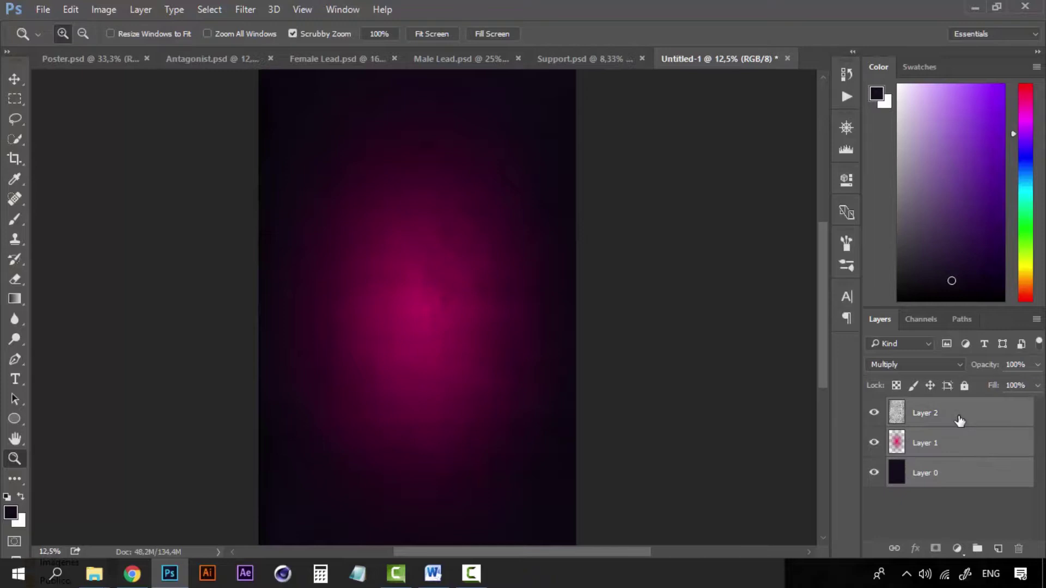
key("ctrl+g")
double_click(932, 409)
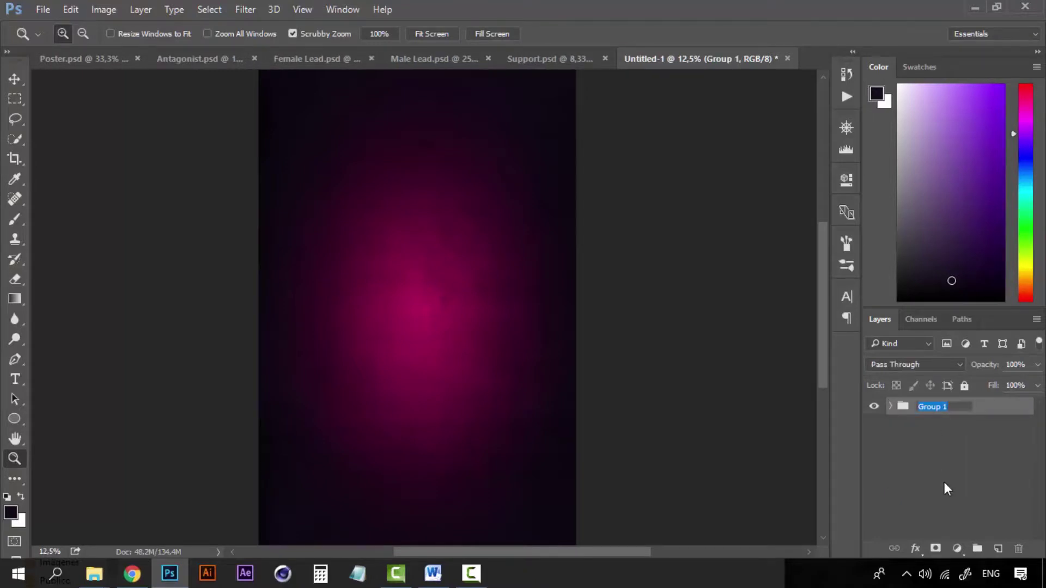
type("Background")
left_click(945, 483)
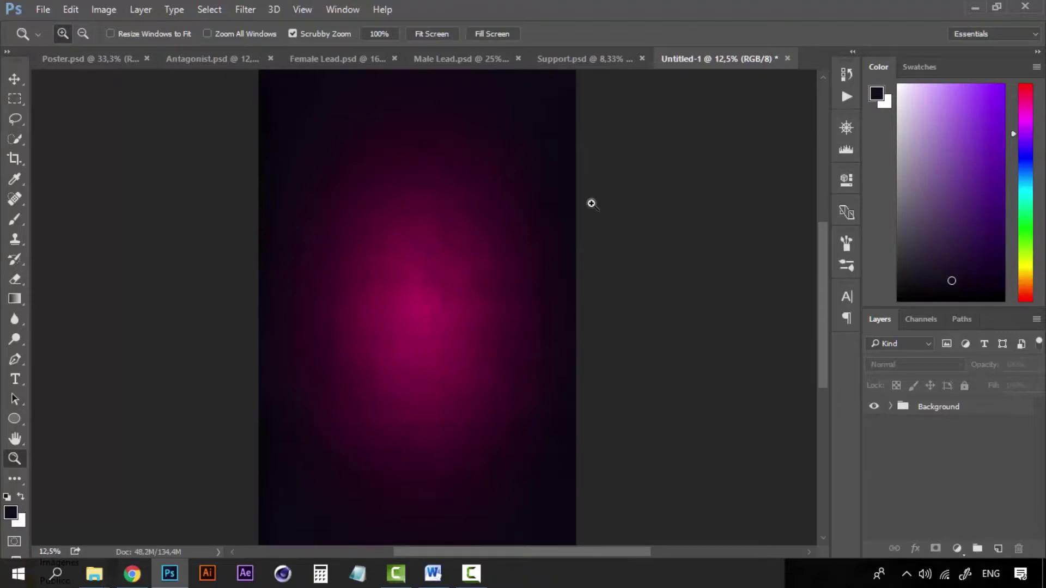
- Drag the Female Lead portrait group into the poster and close its window
left_click(313, 58)
left_click_drag(318, 75, 164, 267)
left_click_drag(599, 286, 404, 182)
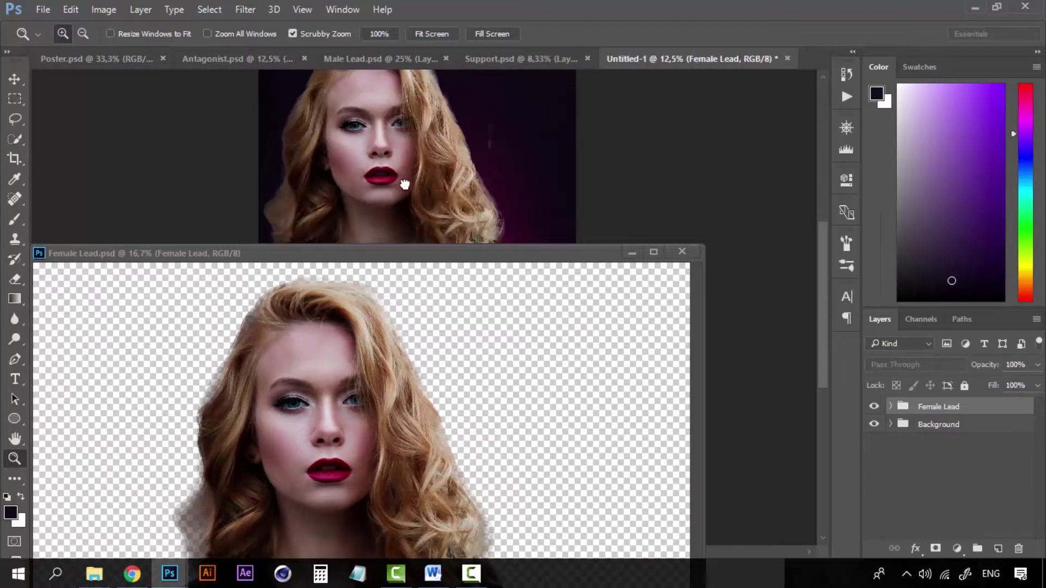
left_click(682, 252)
- Shrink the Female Lead portrait and move it down toward the canvas centre
key("v")
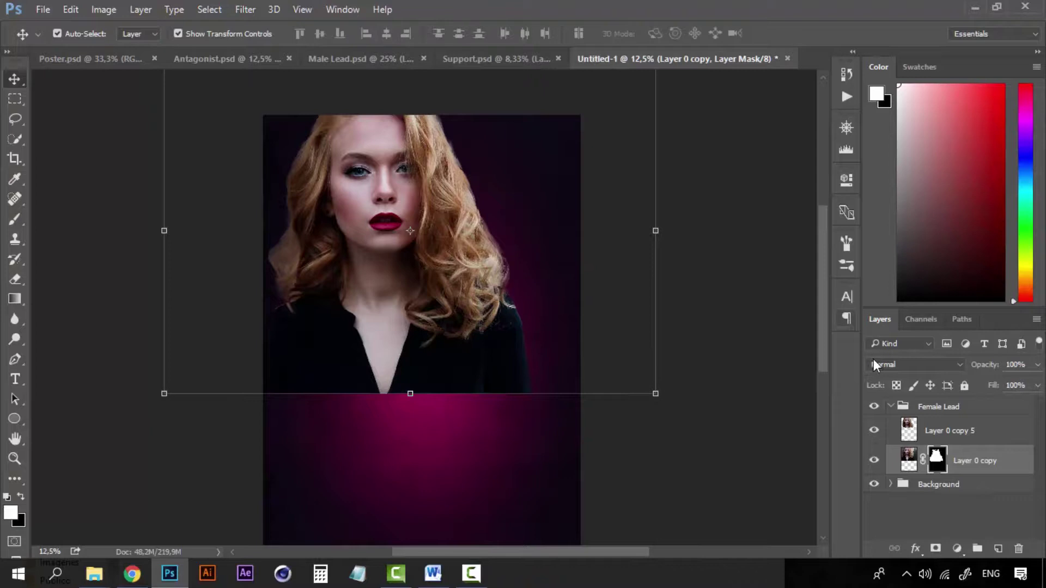
left_click(926, 409)
left_click(493, 291, "ctrl+alt")
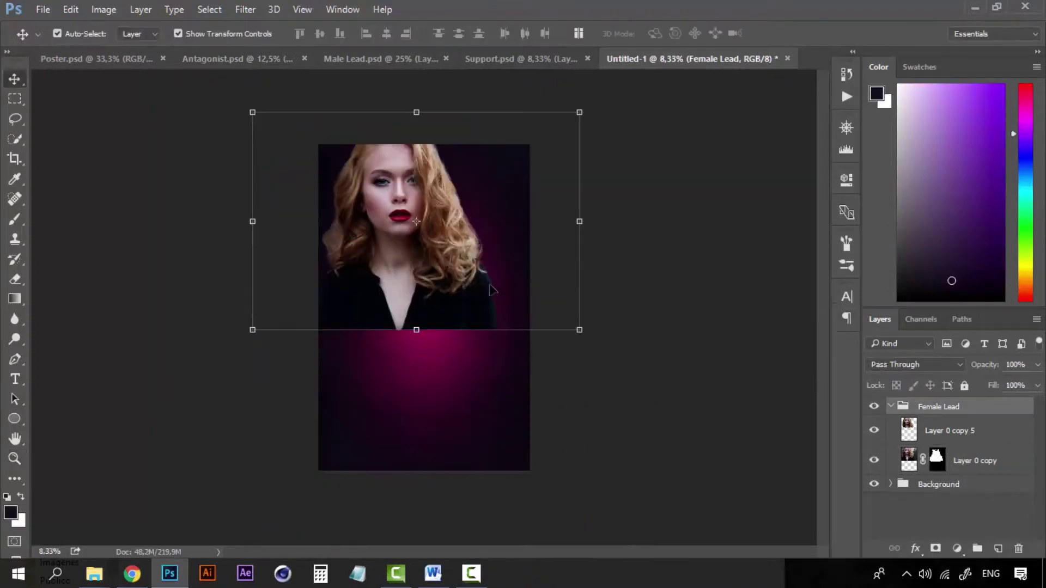
left_click_drag(579, 112, 521, 146)
left_click_drag(466, 206, 482, 250)
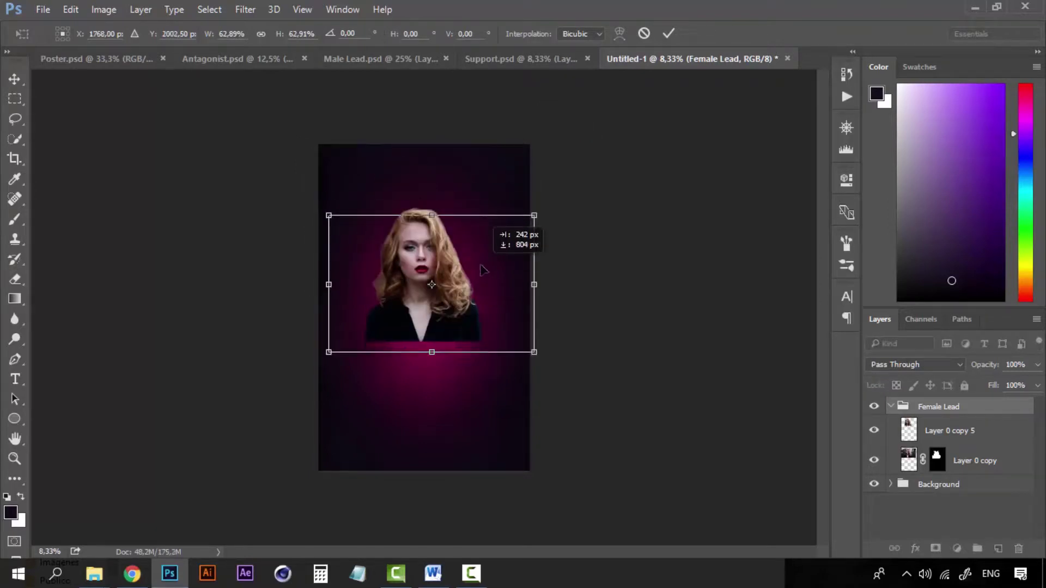
left_click_drag(483, 269, 479, 286)
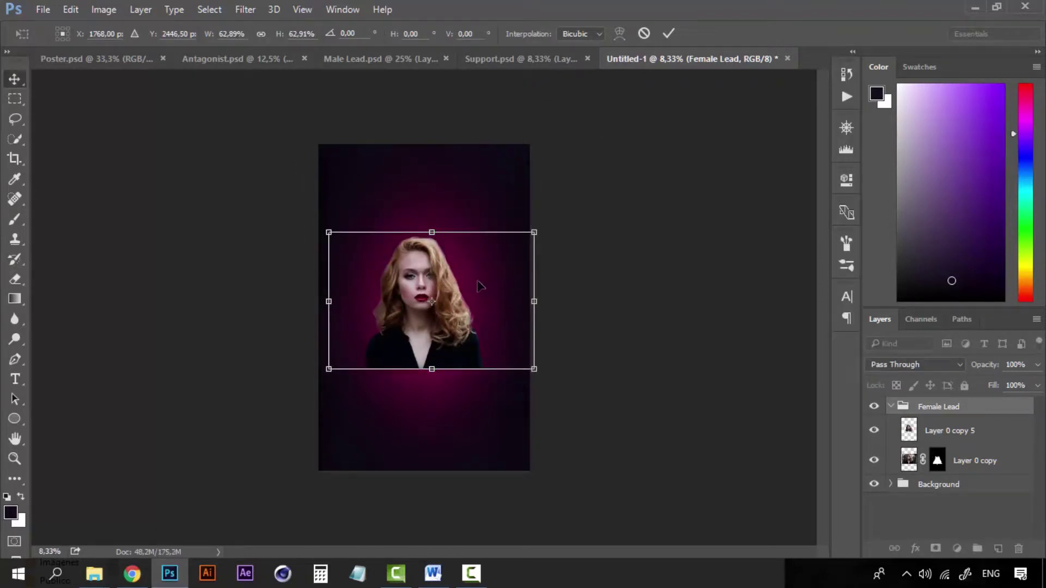
key("Return")
- Nudge the female lead down and right, then shrink her slightly around her centre
left_click(477, 281, "ctrl")
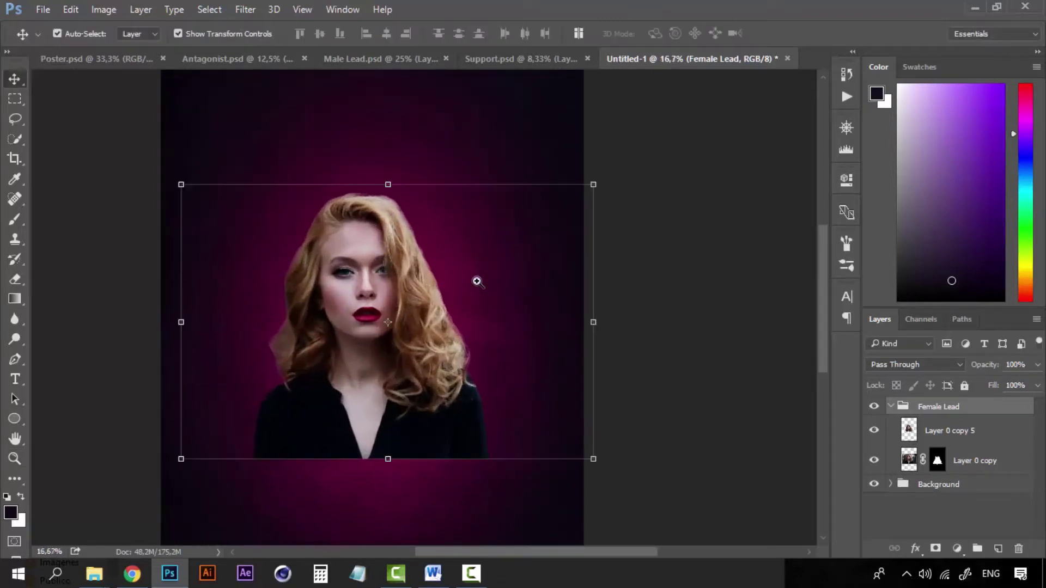
key("shift+Right")
key("shift+Right")
key("shift+Right")
key("shift+Right")
key("shift+Down")
key("shift+Down")
key("shift+Down")
key("shift+Down")
key("shift+Down")
key("shift+Down")
key("shift+Down")
key("shift+Down")
key("shift+Down")
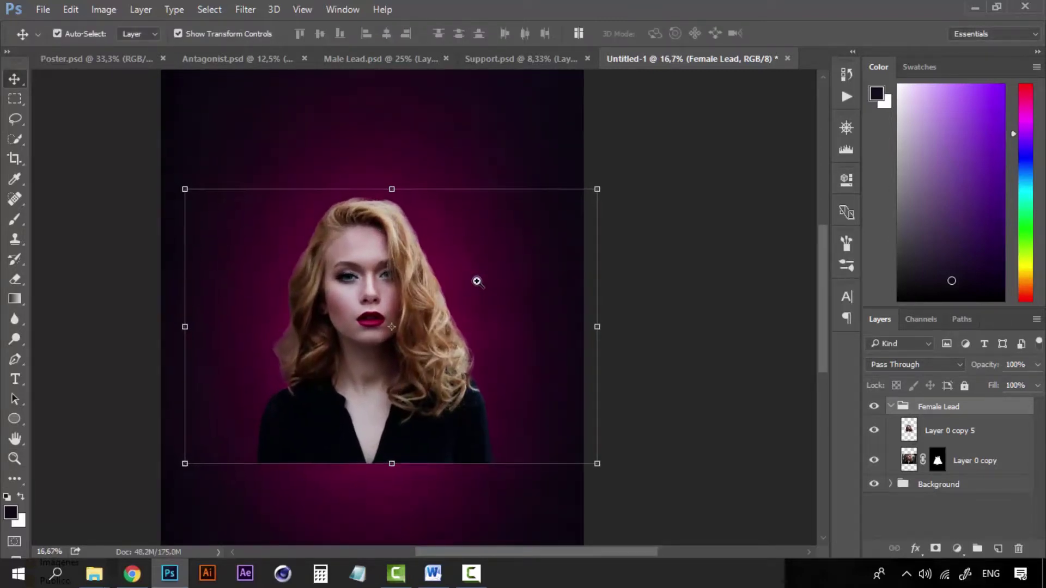
key("shift+Down")
key("shift+Down")
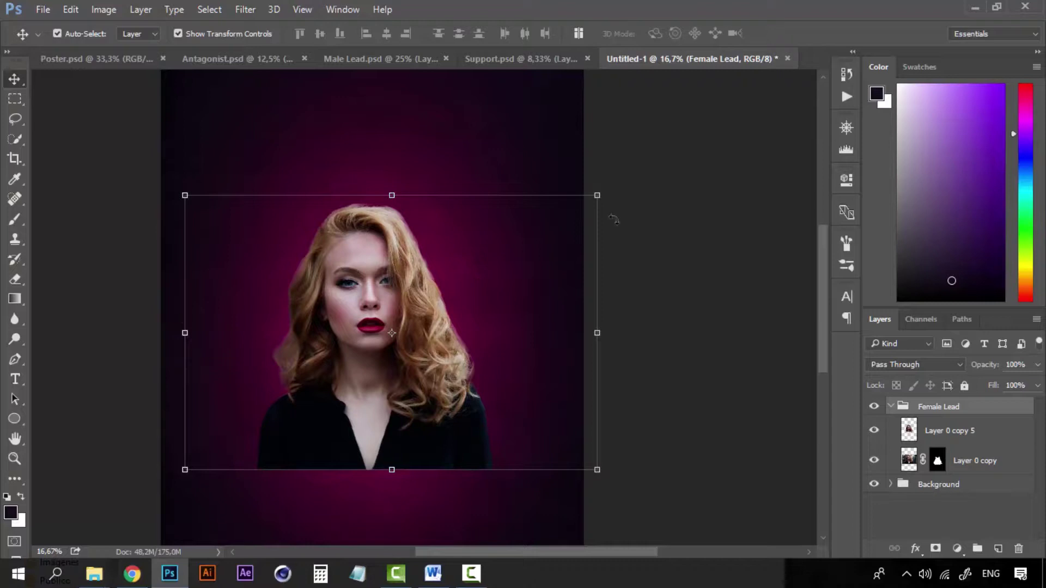
left_click_drag(597, 195, 589, 197)
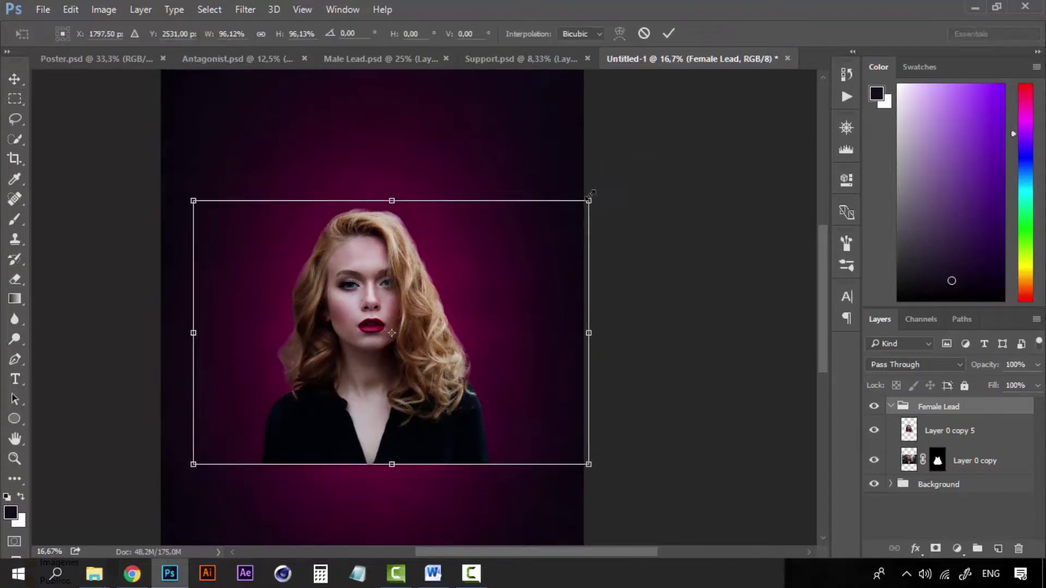
key("Return")
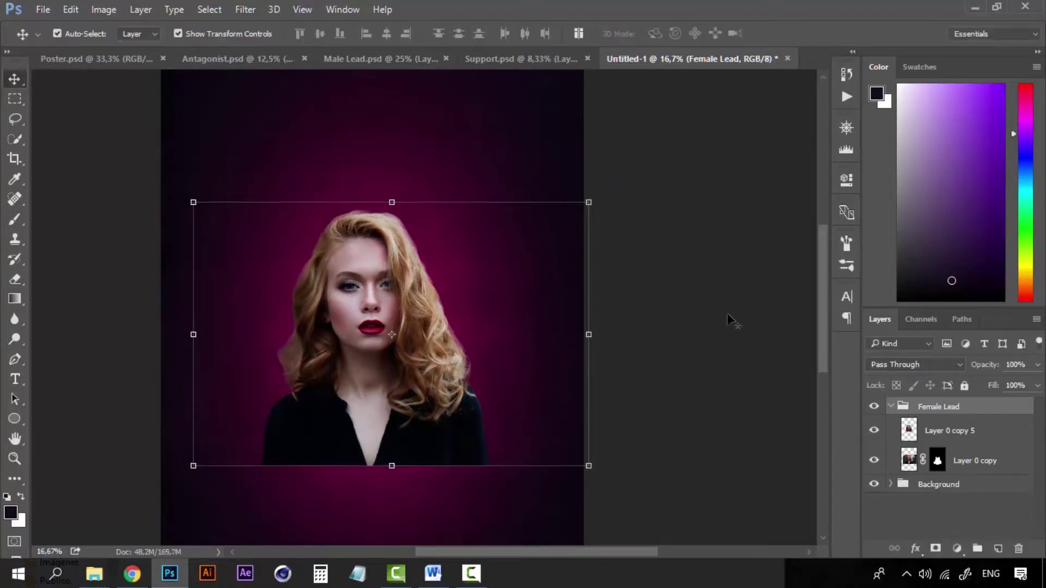
- Scale the female lead down a little more and move her lower on the poster
key("shift+Down")
key("shift+Down")
key("shift+Down")
key("shift+Down")
key("shift+Down")
key("shift+Down")
key("shift+Down")
key("shift+Down")
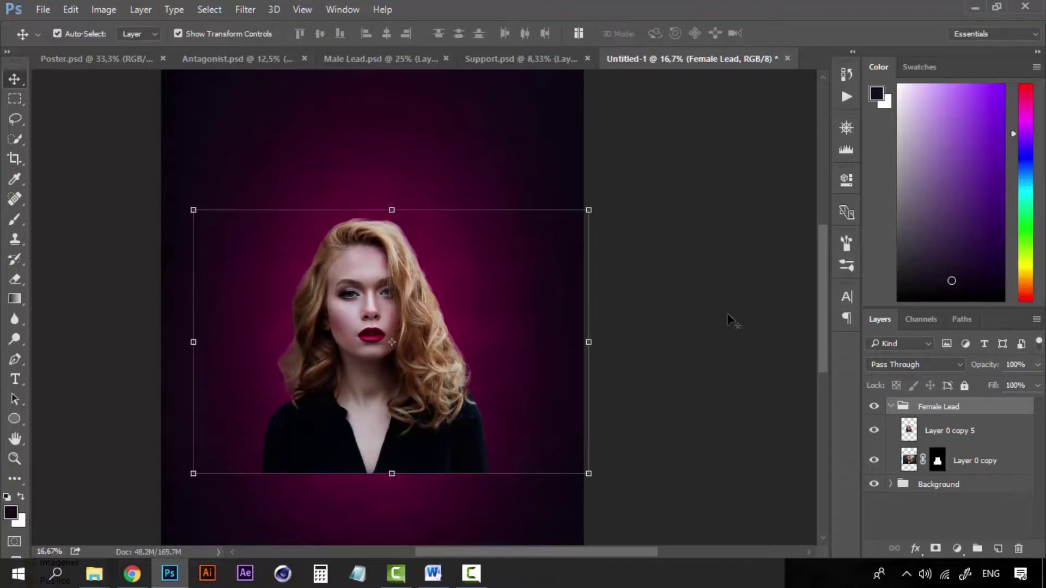
key("shift+Down")
key("shift+Down")
key("shift+Down")
key("shift+Down")
key("shift+Down")
key("shift+Down")
key("shift+Down")
key("shift+Down")
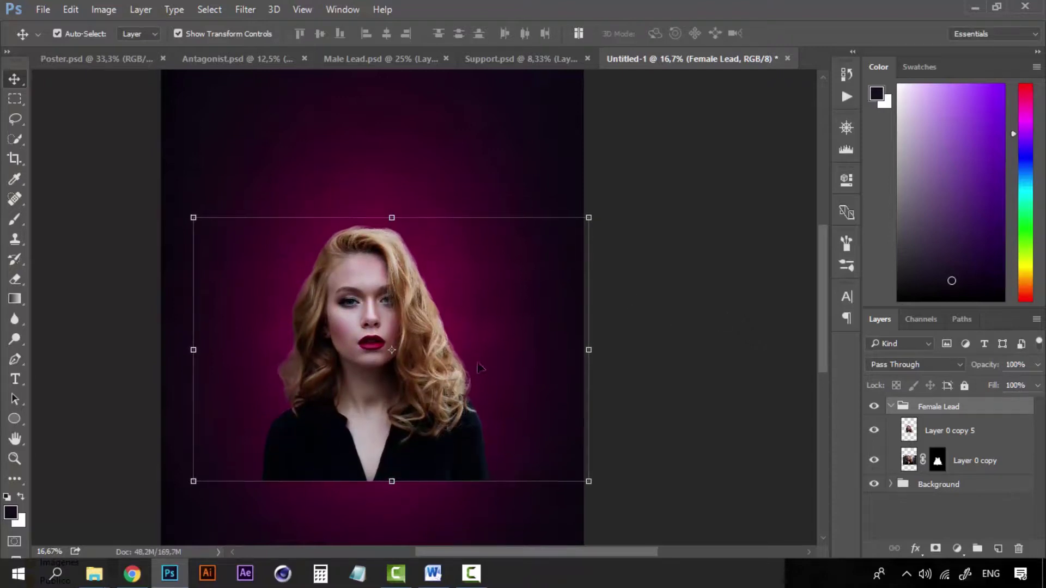
left_click_drag(478, 364, 483, 290)
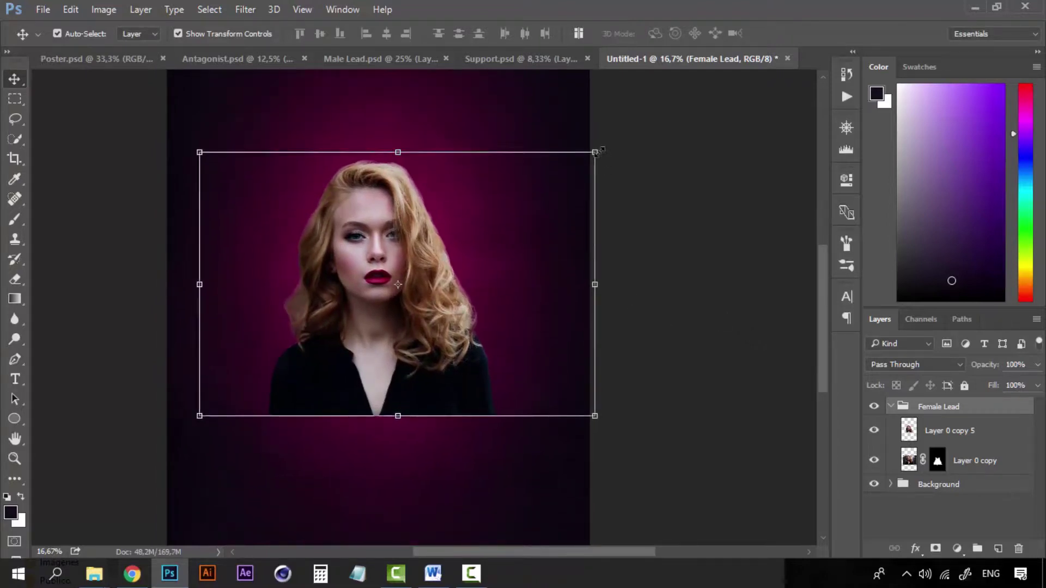
left_click_drag(596, 152, 590, 153)
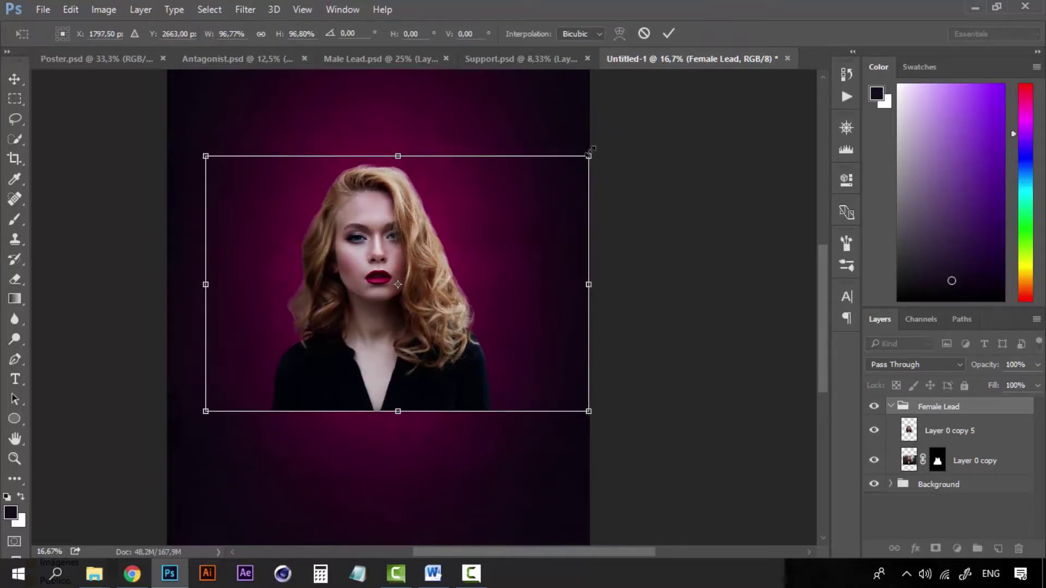
key("Return")
key("shift+Down")
key("shift+Down")
key("shift+Down")
key("shift+Down")
key("shift+Down")
key("shift+Down")
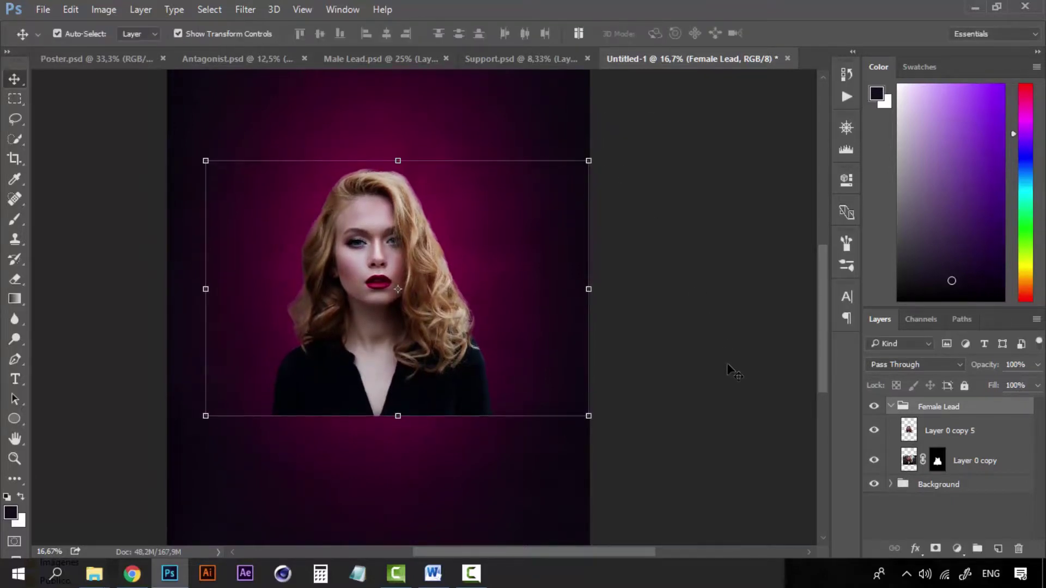
left_click(891, 407)
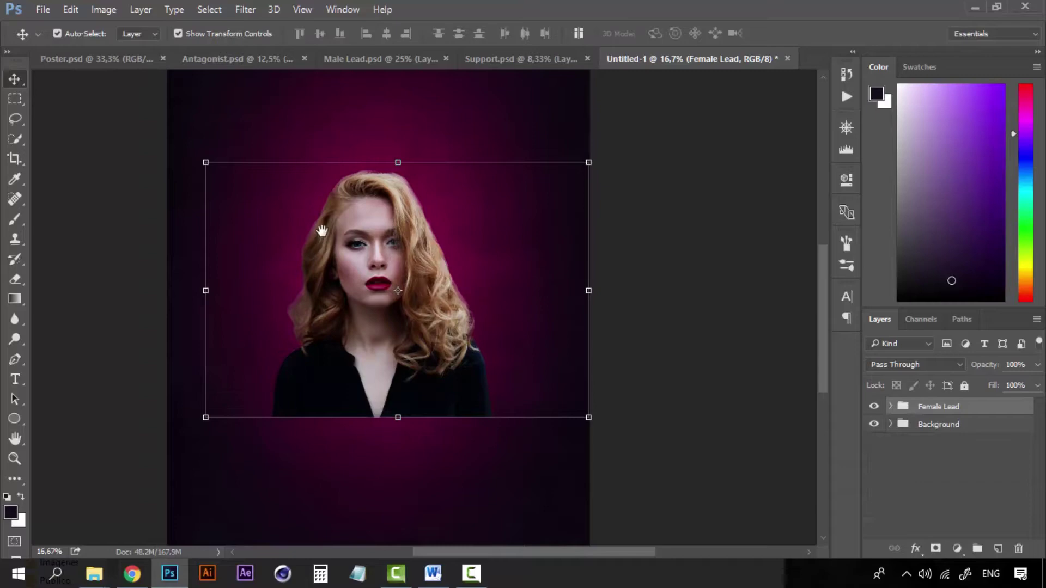
left_click_drag(321, 231, 322, 267)
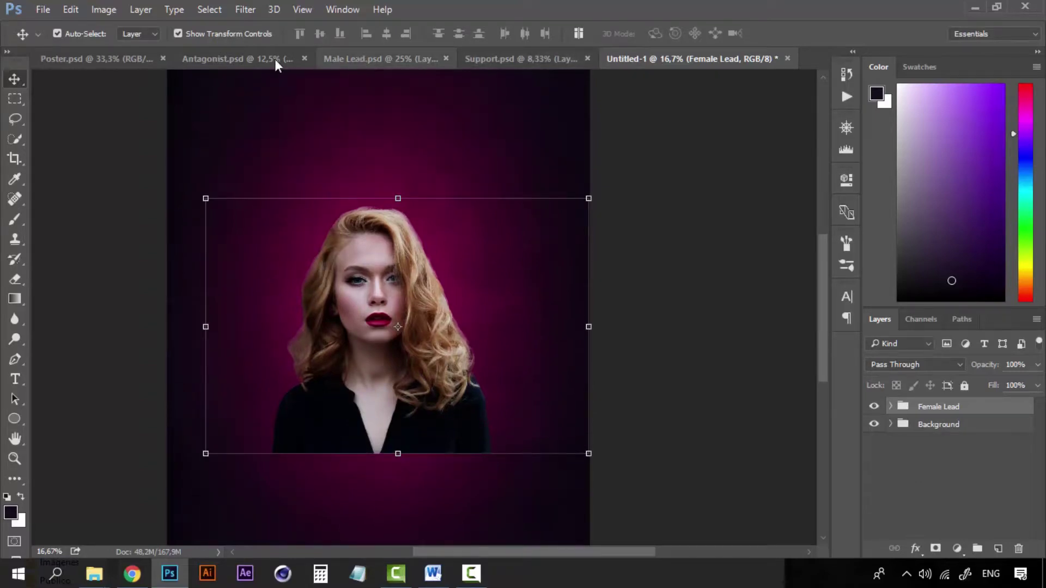
- Copy the antagonist's profile portrait from Antagonist.psd into the poster, below the Female Lead group
left_click(229, 58)
left_click_drag(237, 99, 137, 211)
left_click_drag(351, 221, 271, 304)
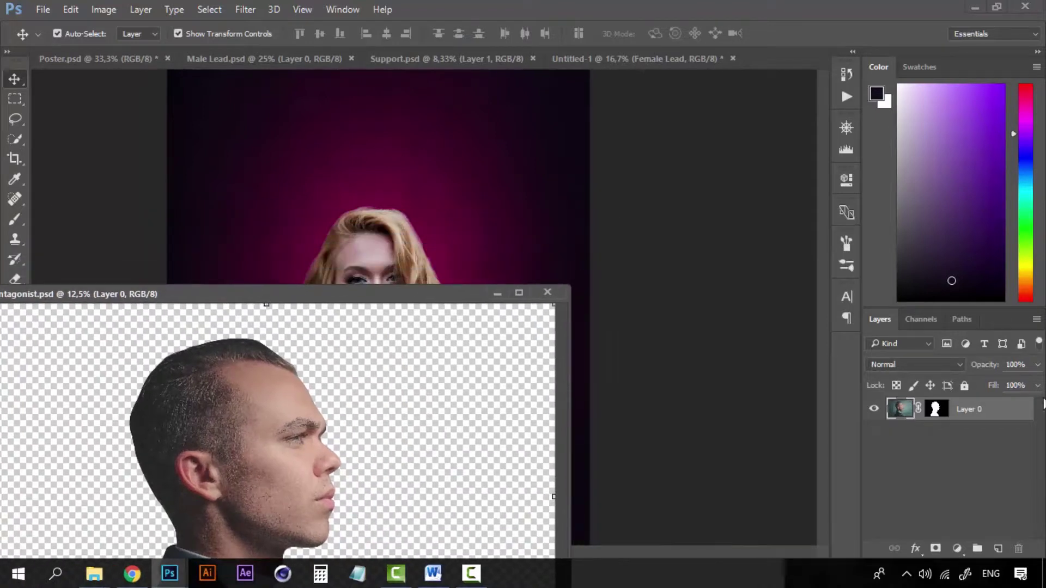
left_click_drag(994, 416, 463, 207)
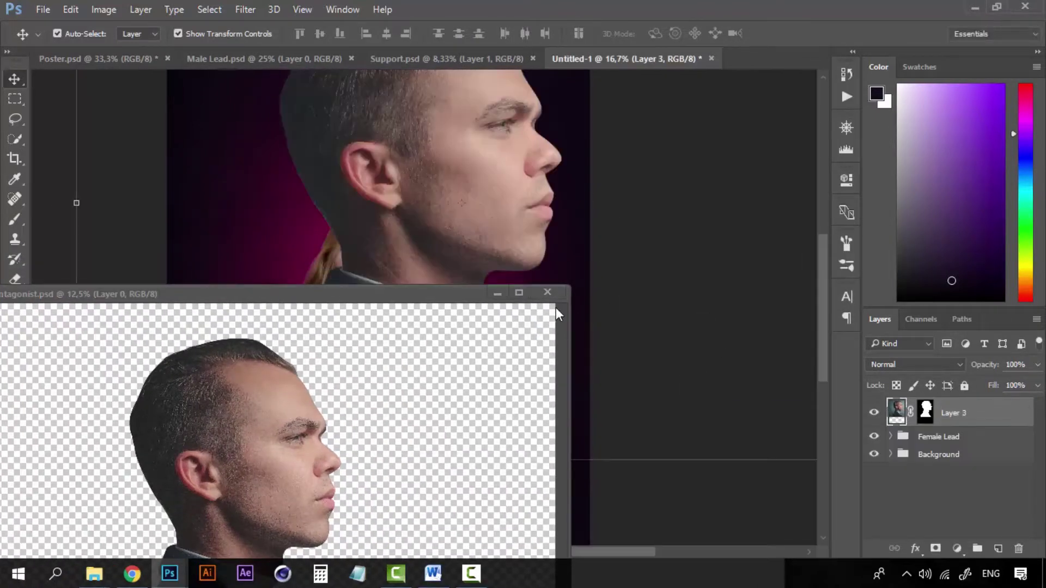
left_click(556, 293)
left_click(572, 310, "alt")
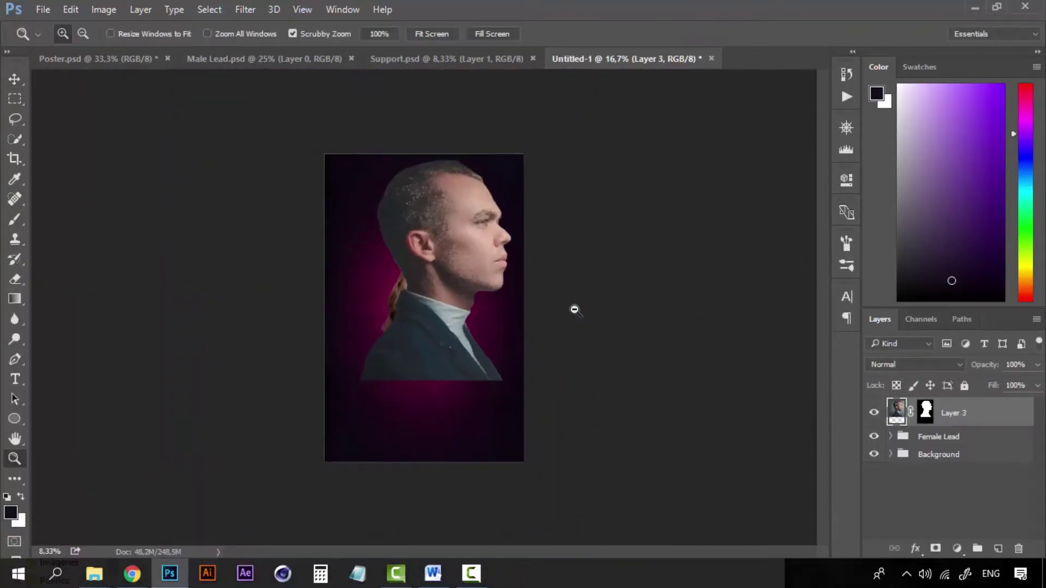
left_click_drag(964, 412, 962, 445)
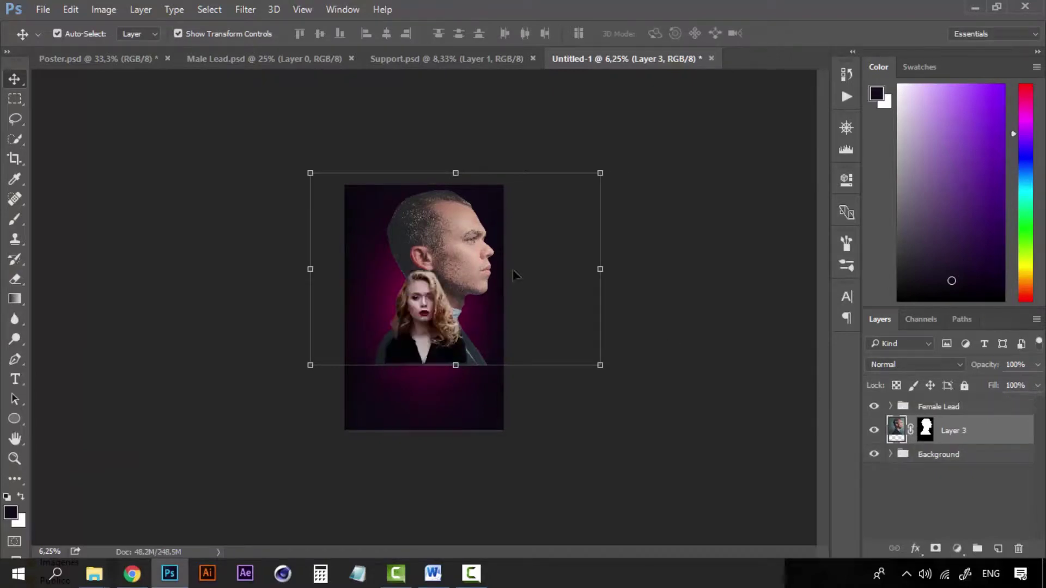
- Scale the profile portrait down to about 63%, then 94%, moving it down-right behind the woman
left_click(600, 173)
left_click_drag(547, 201, 520, 215)
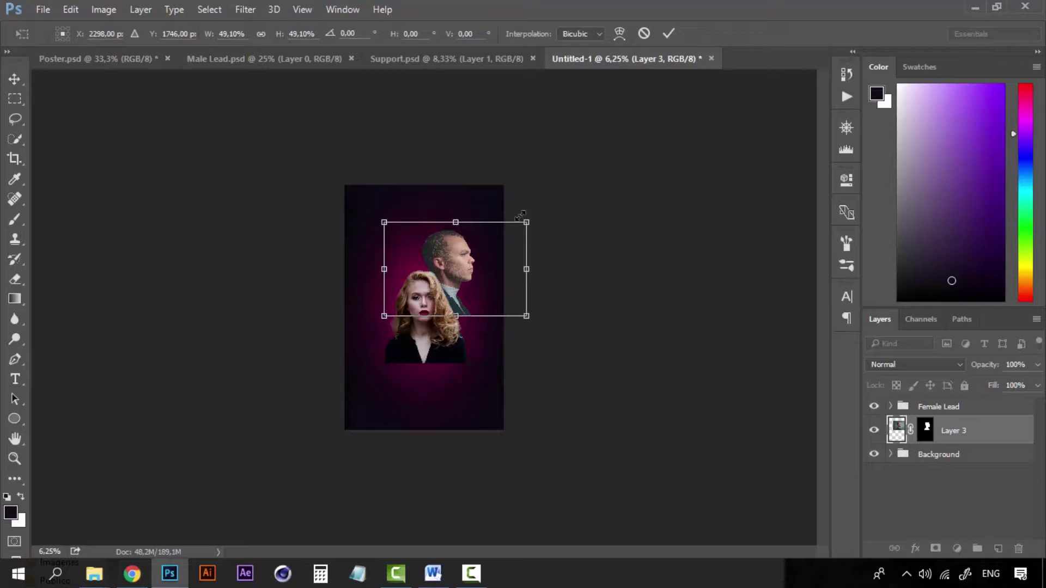
key("v")
key("Return")
scroll(487, 283, "up", 3)
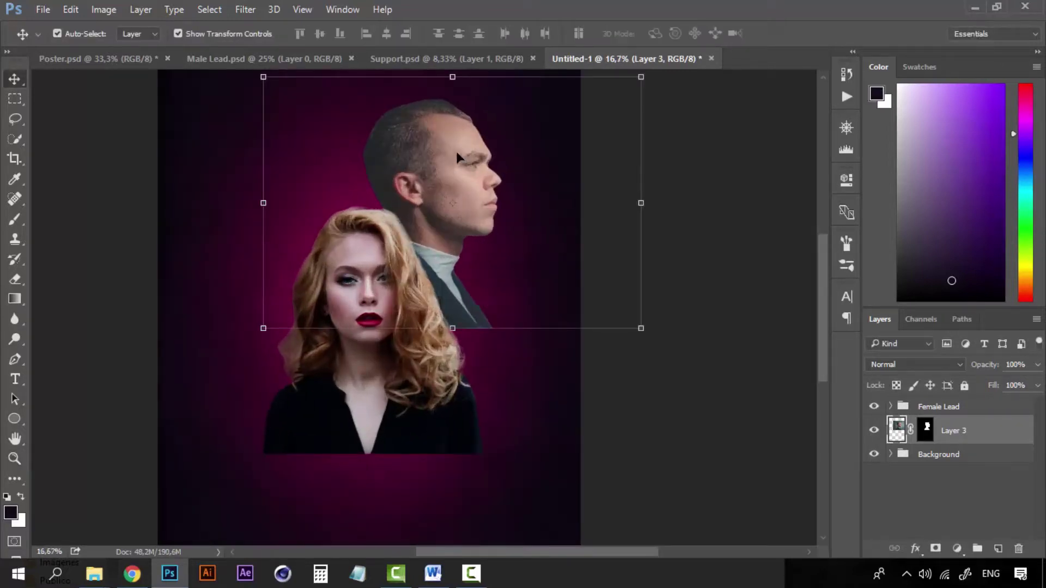
left_click_drag(457, 153, 470, 215)
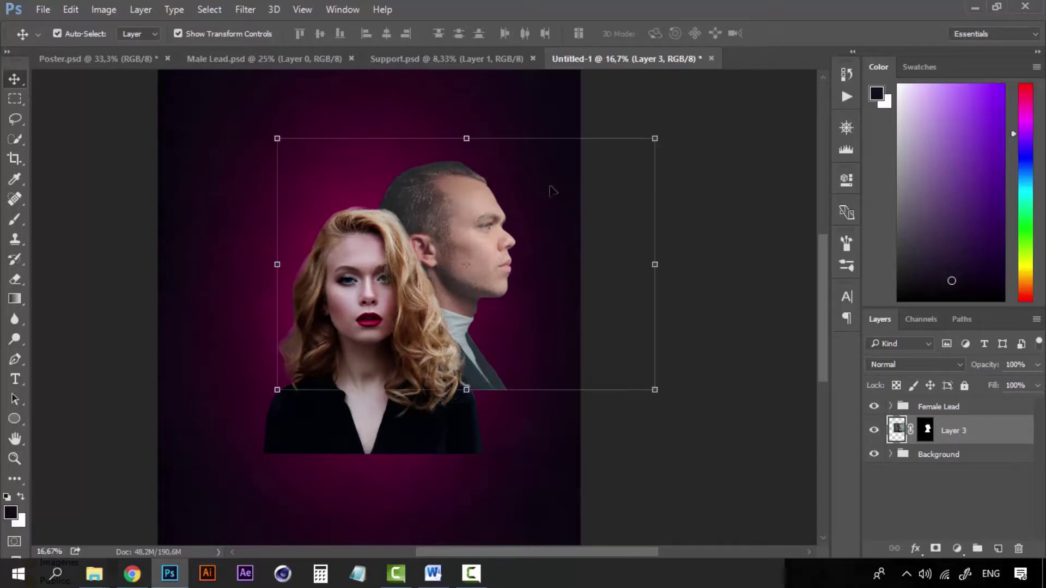
left_click_drag(655, 139, 641, 147)
key("Return")
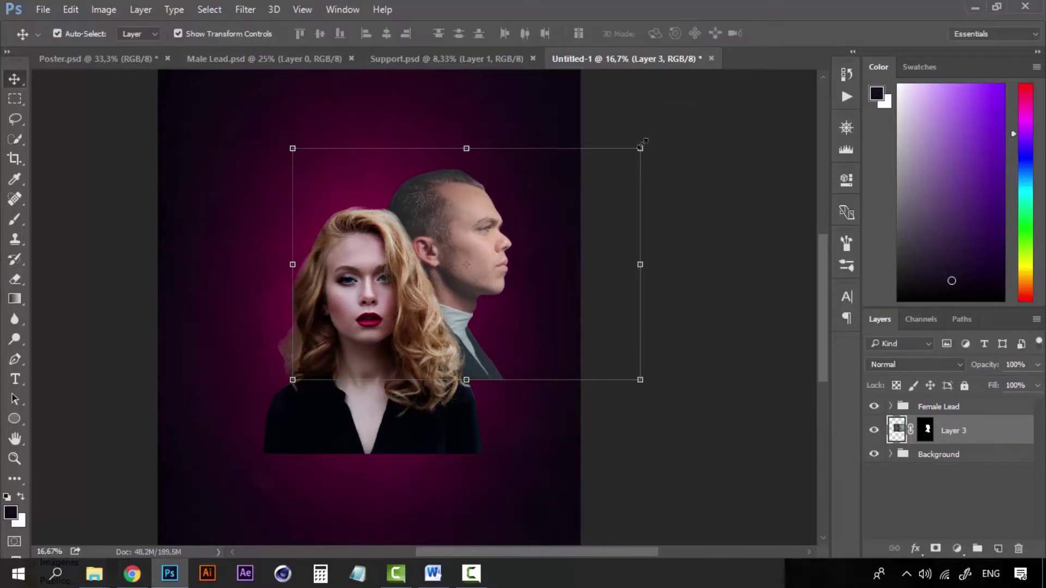
- Fine-tune the profile portrait's position with small nudges, upper right behind the female lead
key("shift+Right")
key("shift+Right")
key("shift+Right")
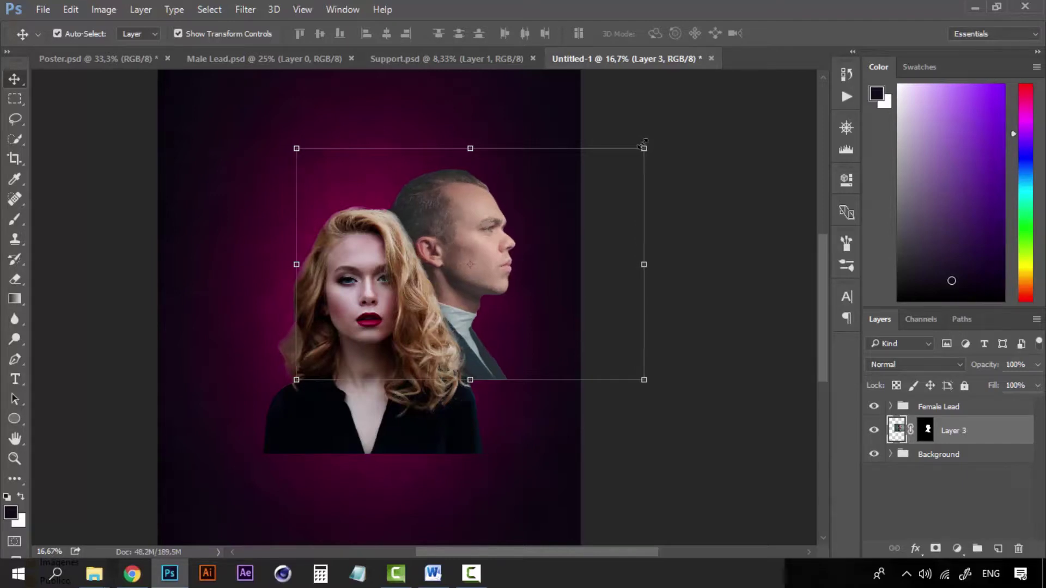
key("shift+Up")
key("shift+Up")
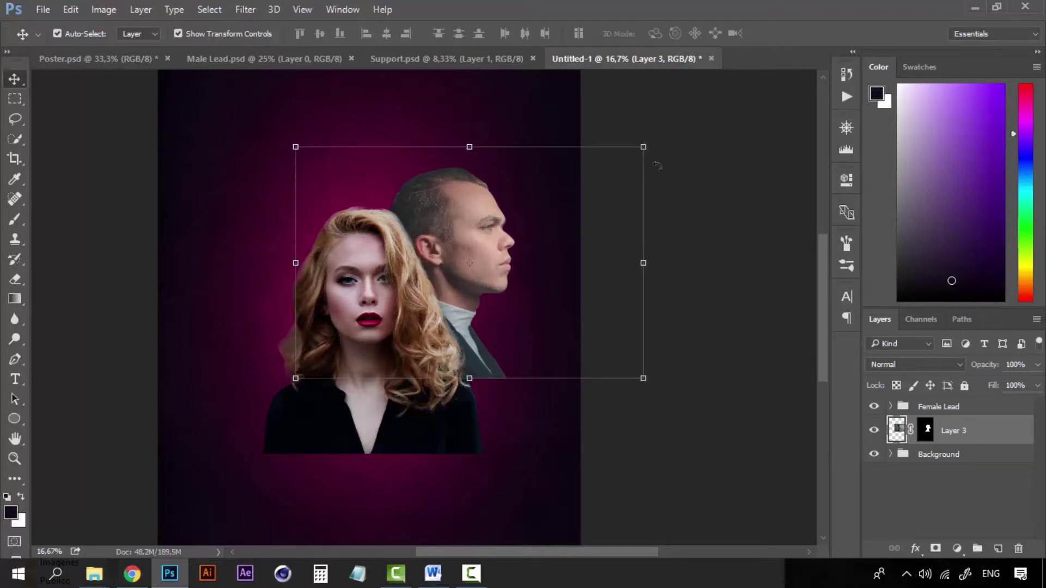
key("shift+Up")
key("shift+Up")
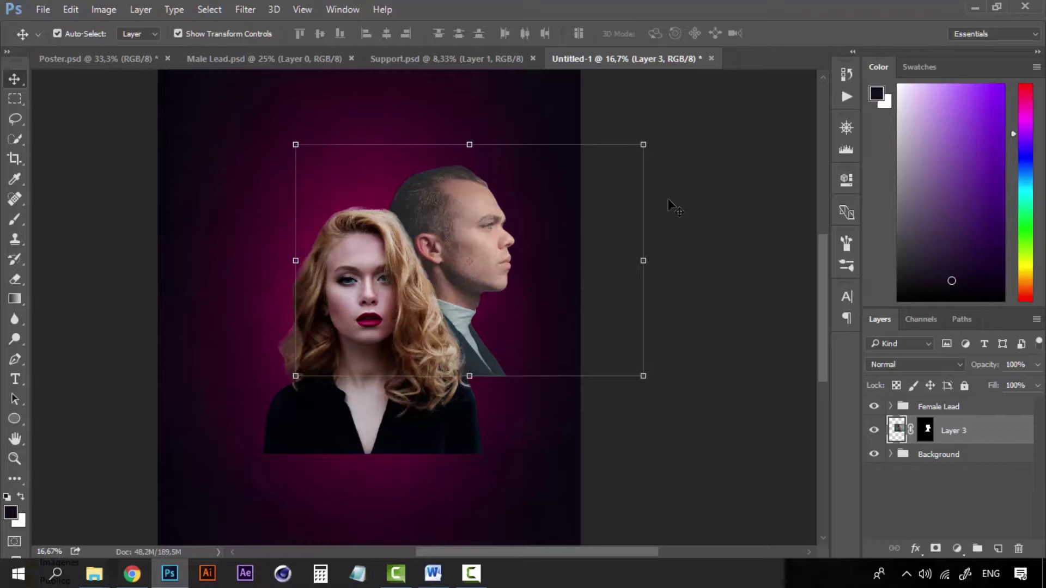
key("shift+Down")
key("shift+Down")
key("shift+Down")
key("shift+Right")
key("shift+Right")
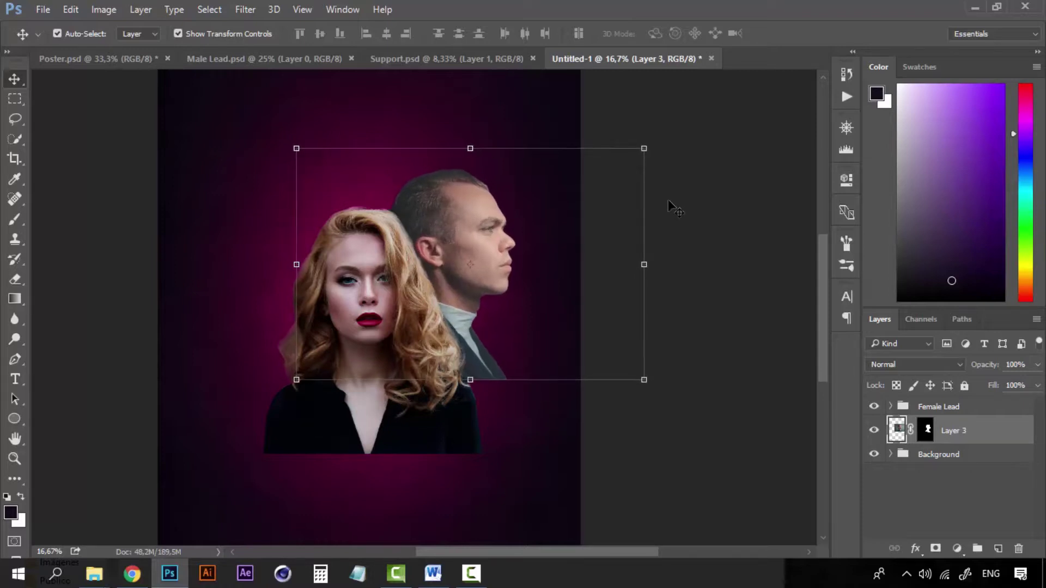
left_click(689, 384)
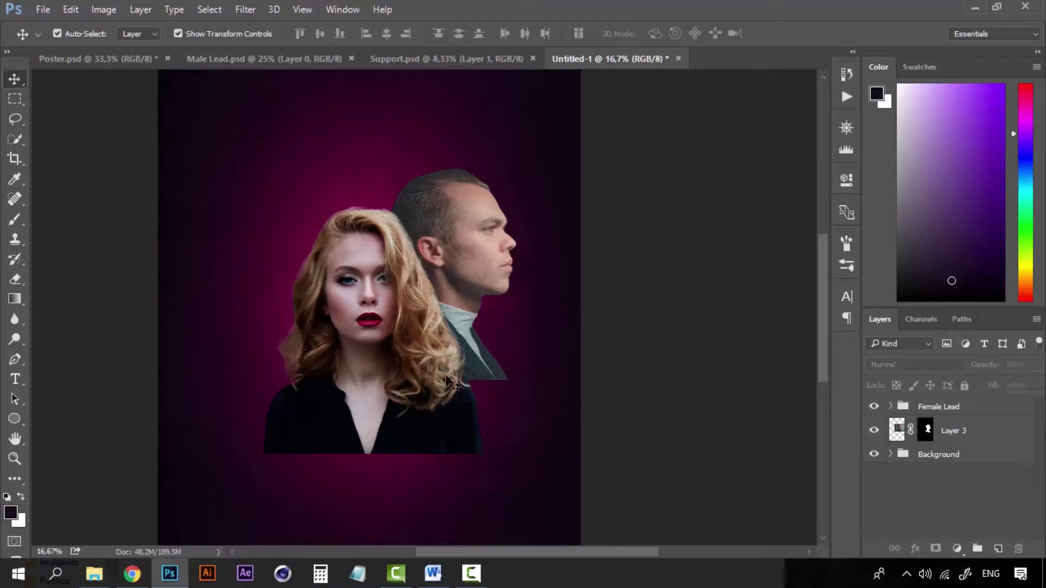
left_click(477, 191)
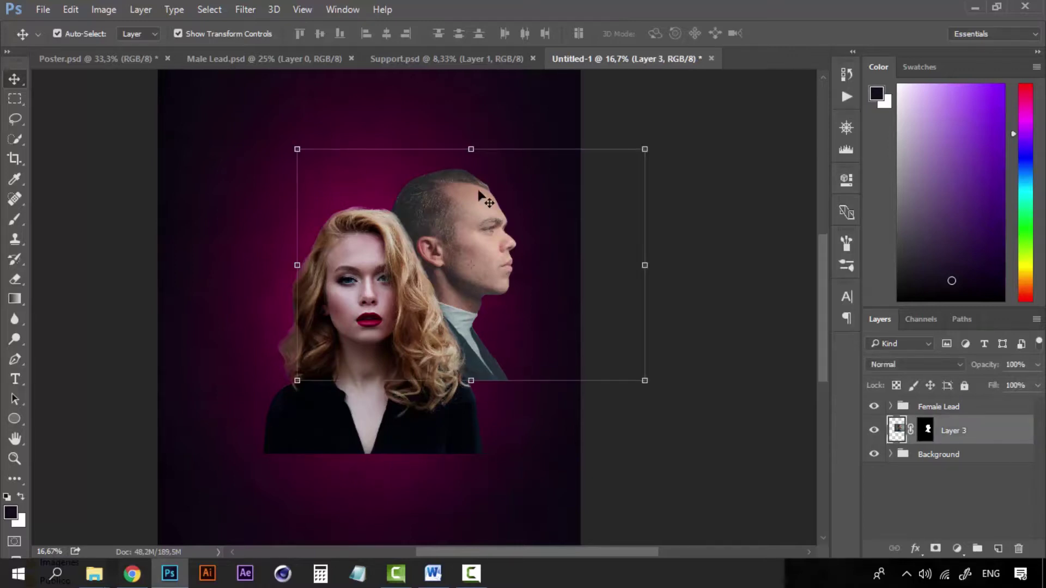
key("shift+Down")
key("shift+Down")
key("shift+Right")
key("shift+Right")
key("shift+Right")
key("shift+Right")
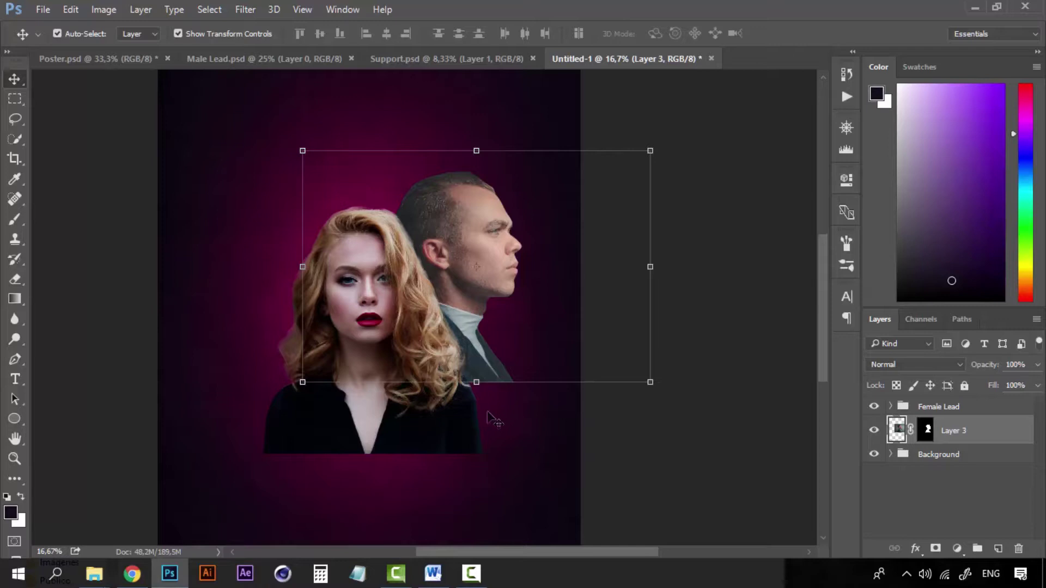
key("shift+Right")
key("shift+Right")
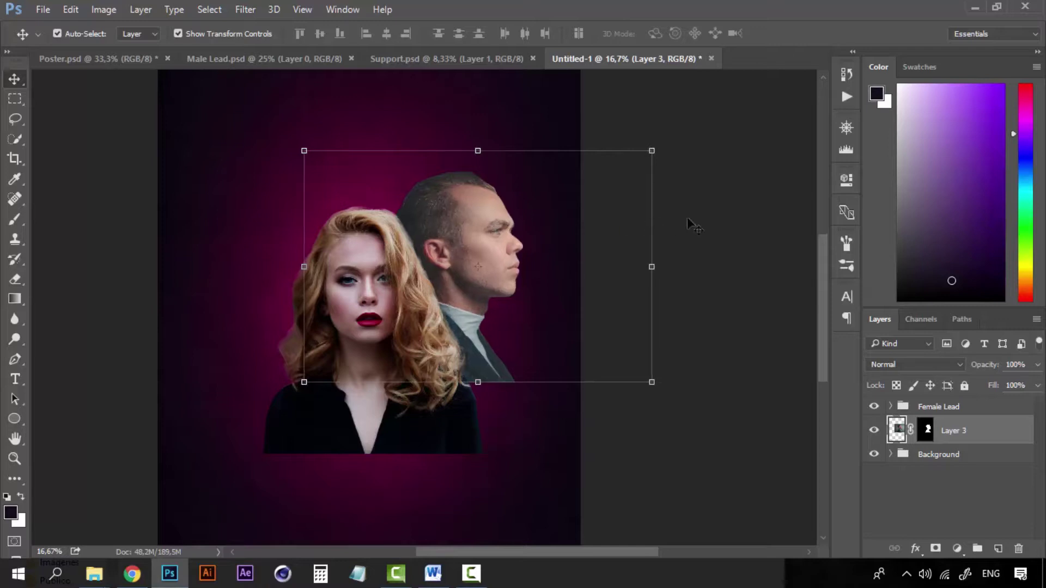
key("shift+Up")
key("shift+Up")
left_click(688, 219)
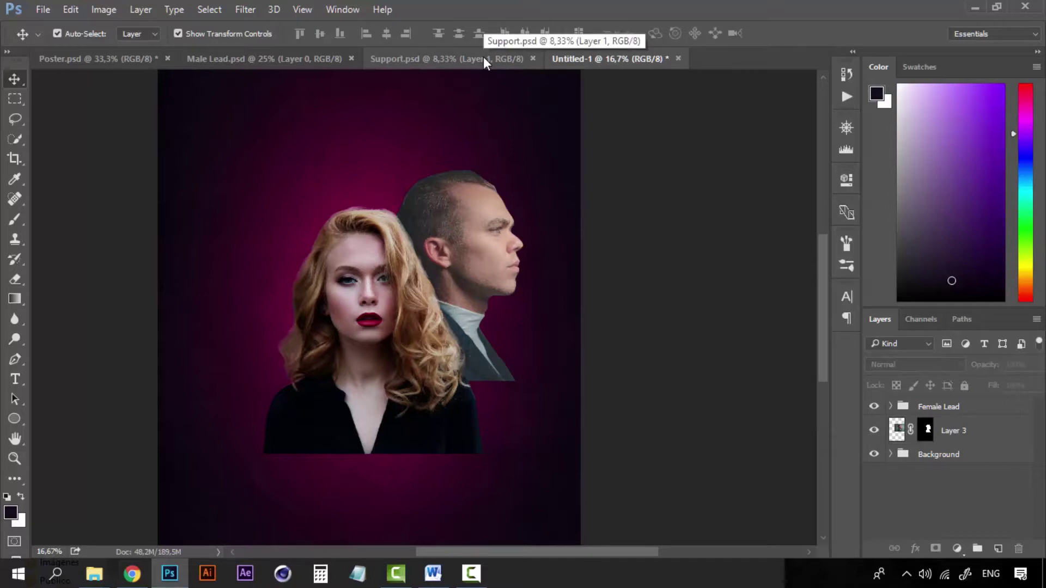
- Copy the bearded man from the Support document onto the poster and lower him
left_click(443, 64)
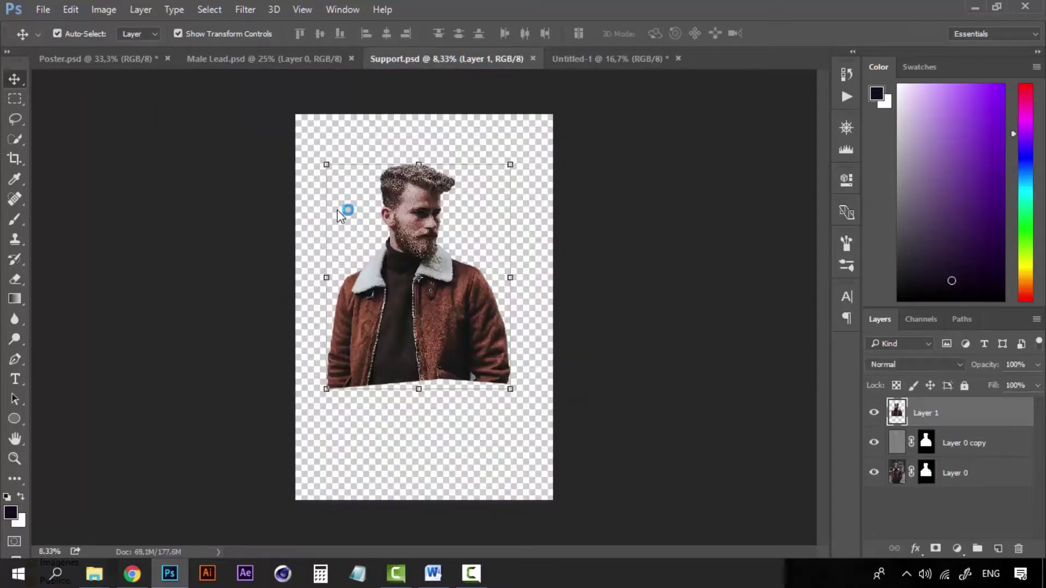
left_click_drag(338, 210, 169, 329)
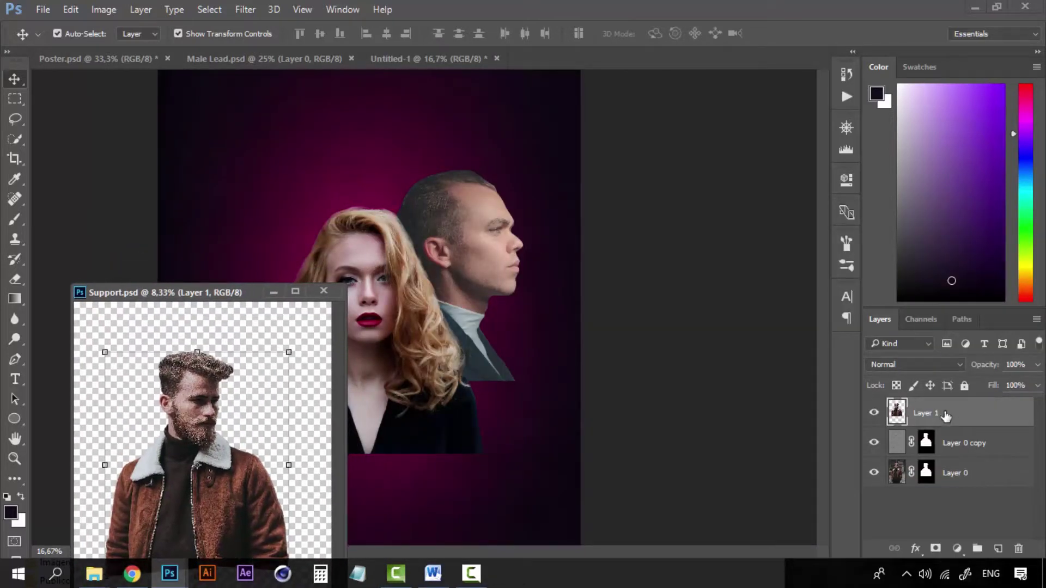
left_click_drag(945, 416, 280, 182)
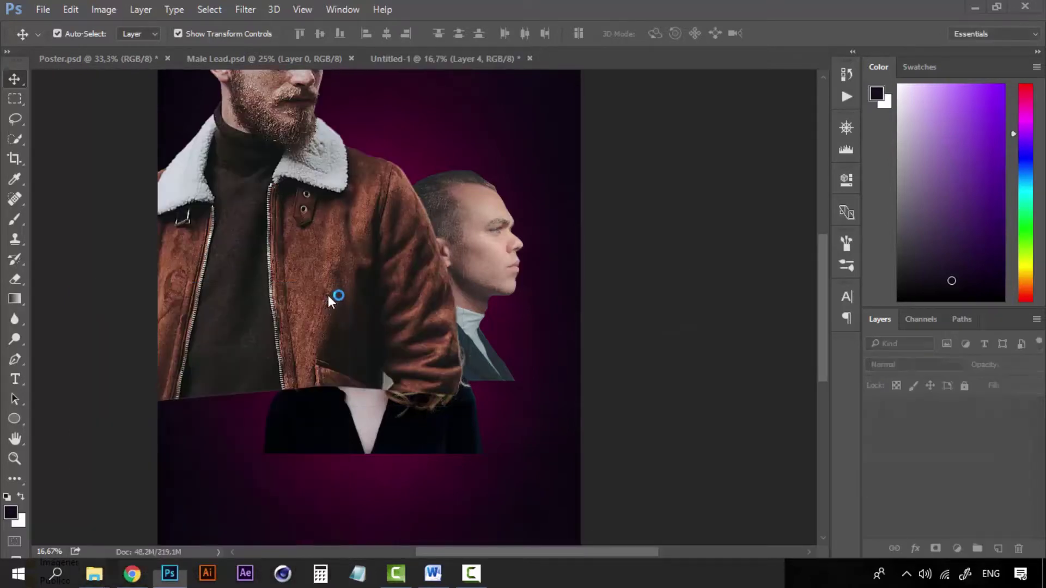
left_click_drag(358, 238, 451, 346)
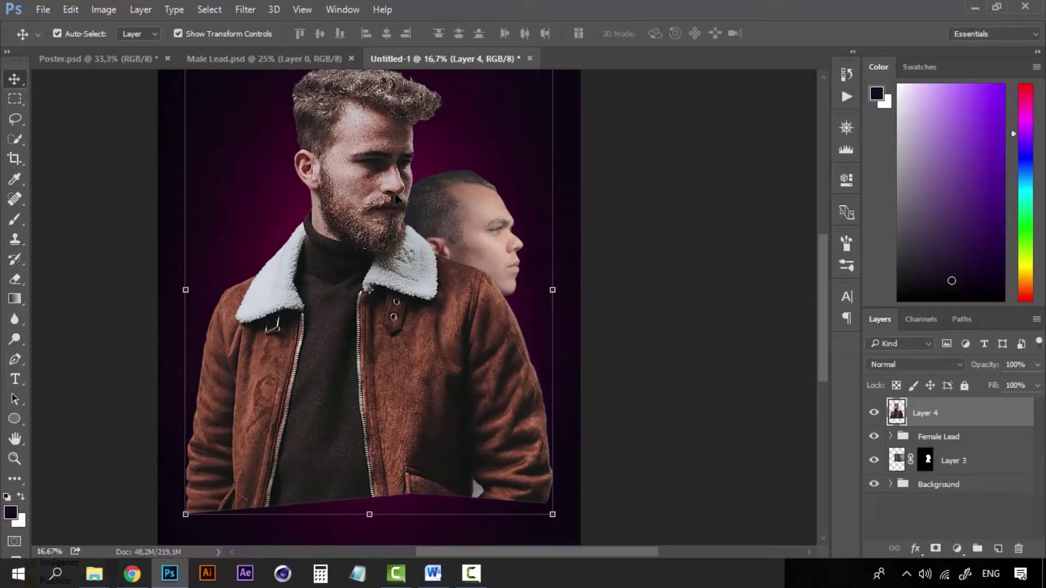
left_click_drag(396, 199, 396, 299)
- Scale the bearded man to about 60%, shift him up-left, and place Layer 4 behind the other portraits
left_click_drag(556, 172, 482, 259)
left_click_drag(392, 293, 341, 164)
key("Return")
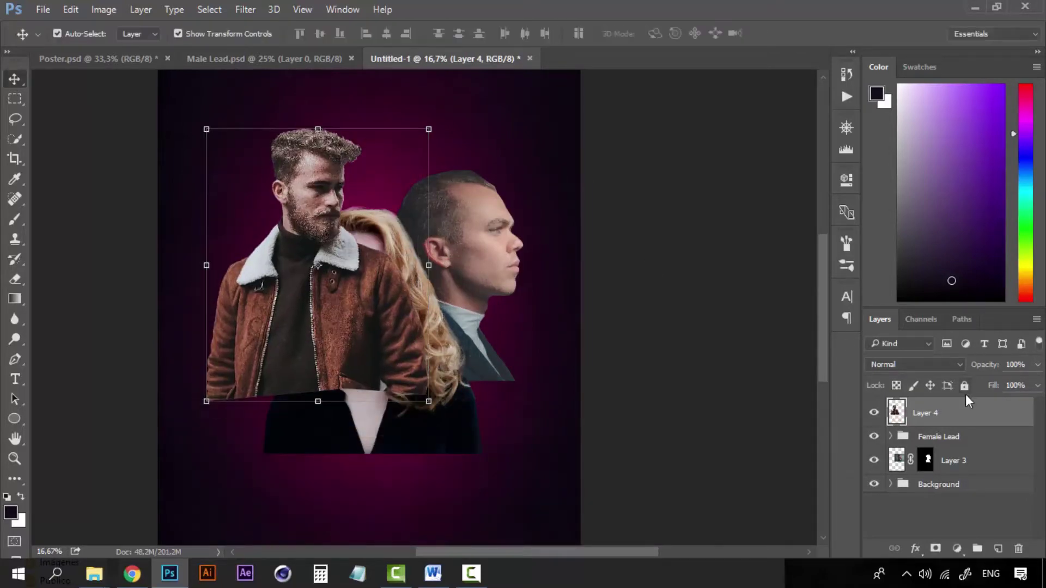
left_click_drag(951, 416, 955, 469)
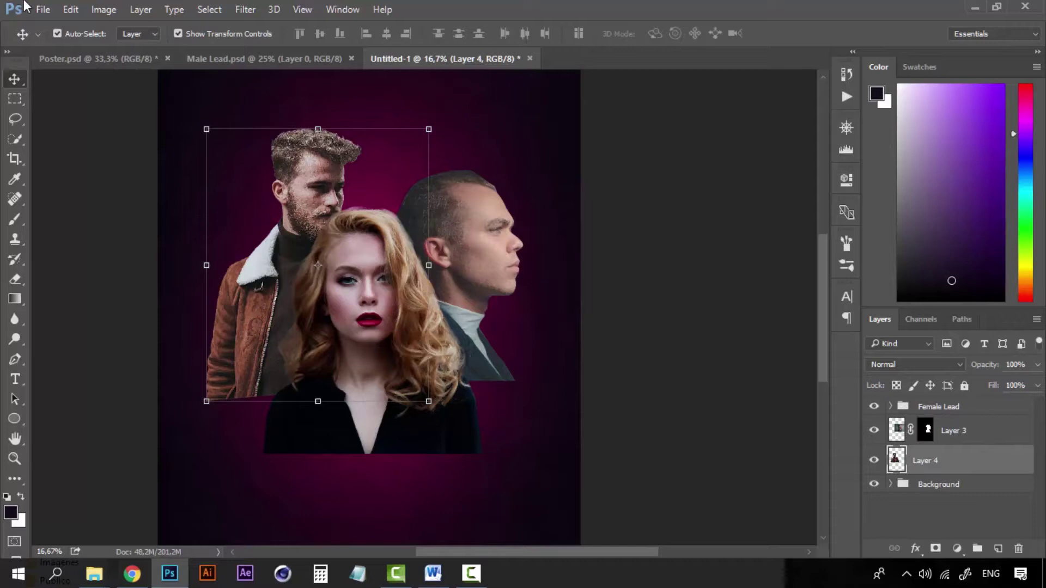
- Flip the bearded man horizontally, reposition him, and cancel the trial rotation so he stays upright
left_click(70, 9)
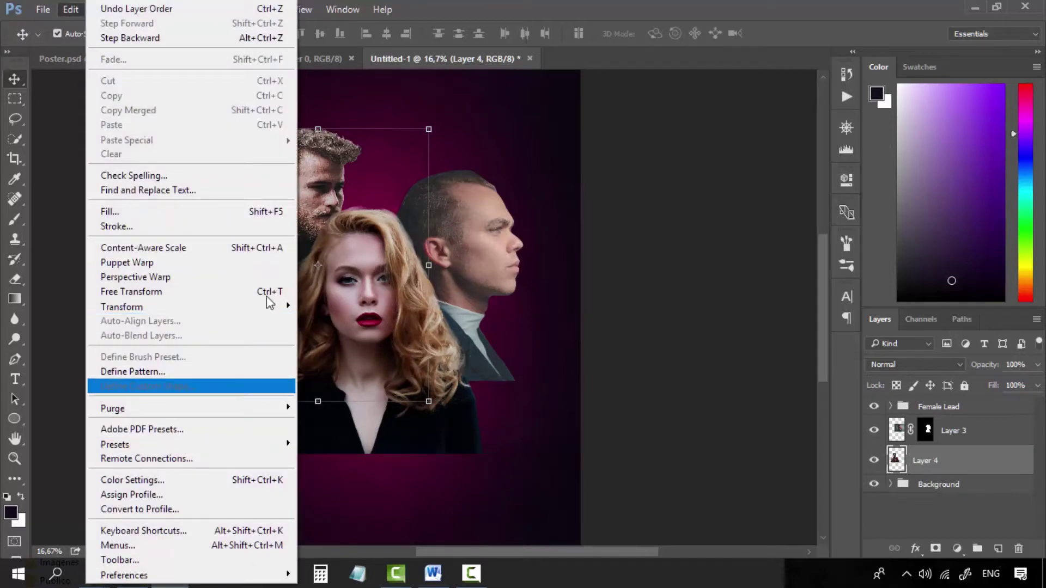
mouse_move(263, 303)
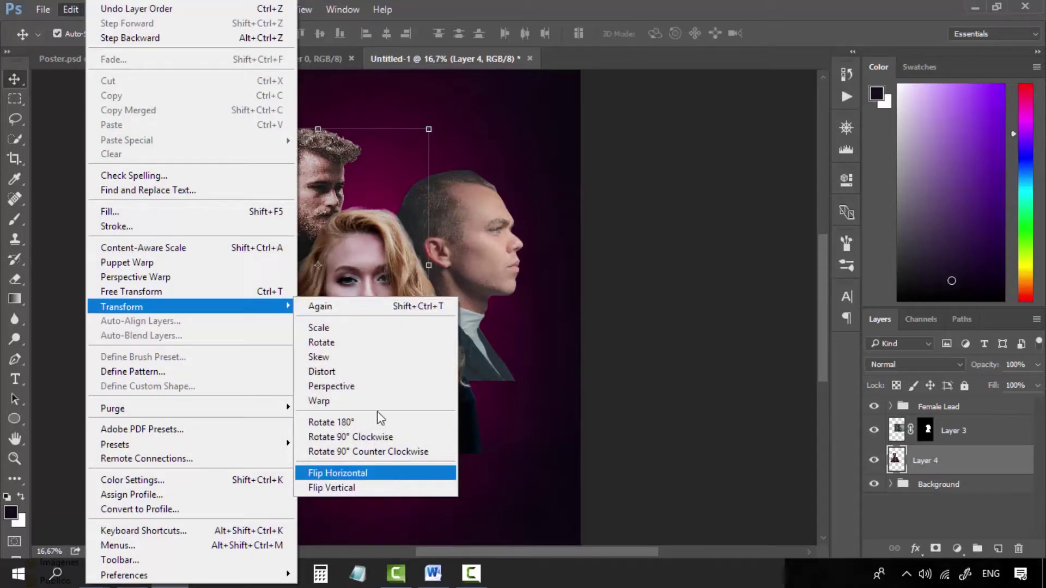
left_click(354, 473)
left_click_drag(359, 162, 329, 182)
left_click_drag(414, 153, 404, 128)
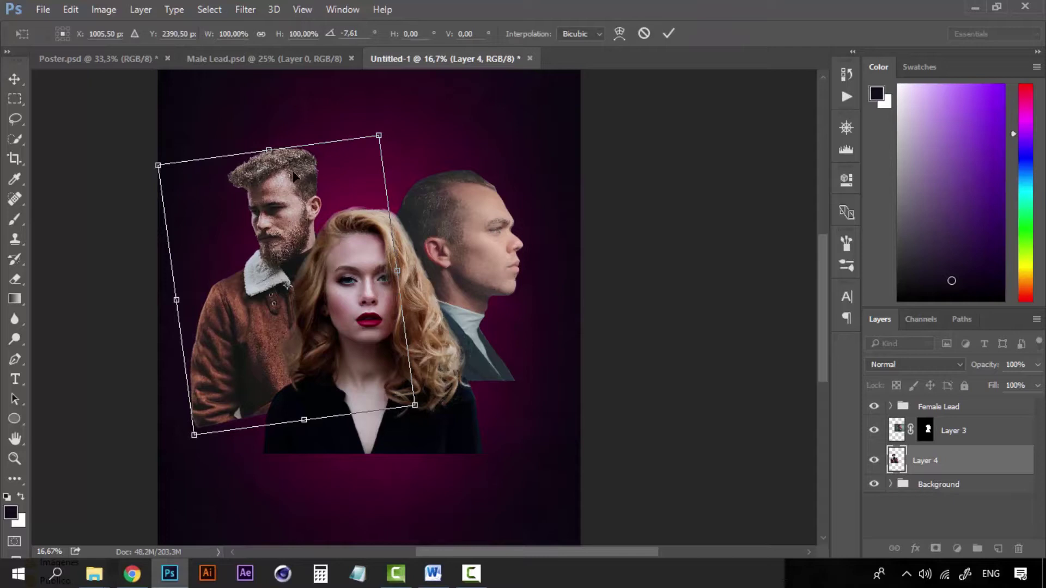
left_click_drag(294, 176, 299, 178)
key("Return")
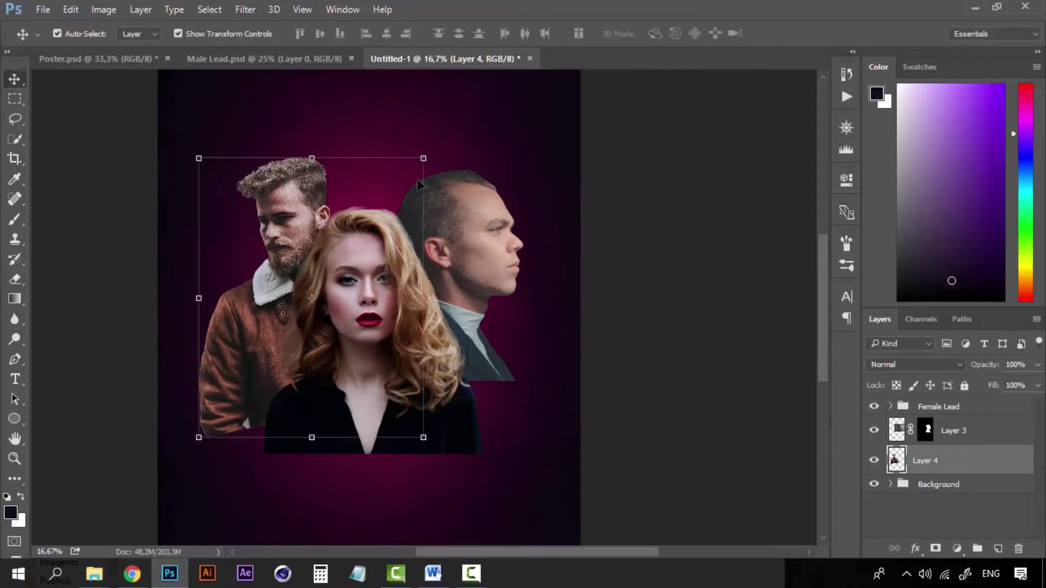
left_click_drag(439, 155, 417, 143)
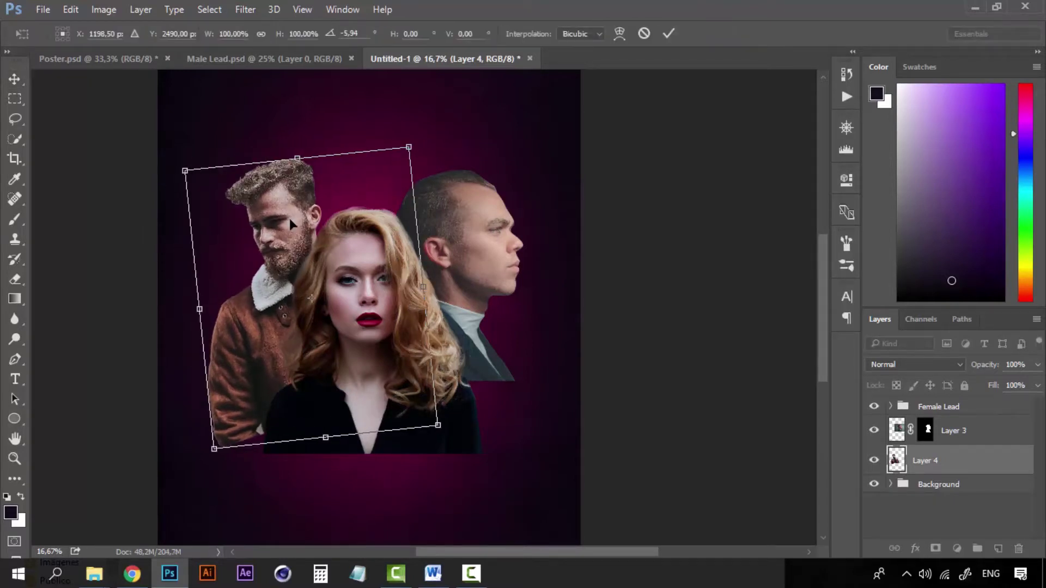
left_click_drag(290, 221, 279, 182)
key("Escape")
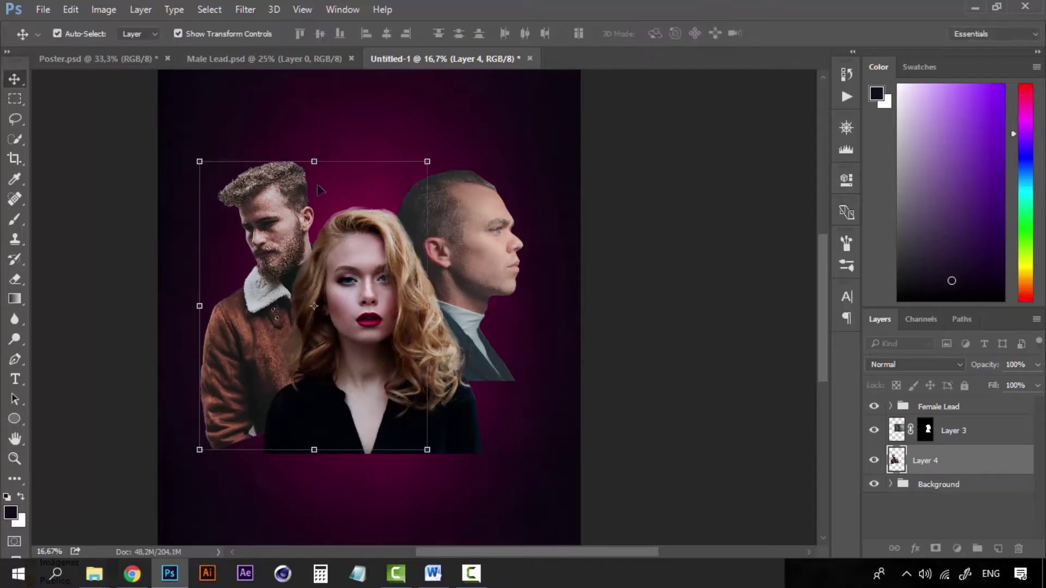
- Nudge the bearded man down and slightly right, closer behind the female lead's shoulder
key("shift+Down")
key("shift+Down")
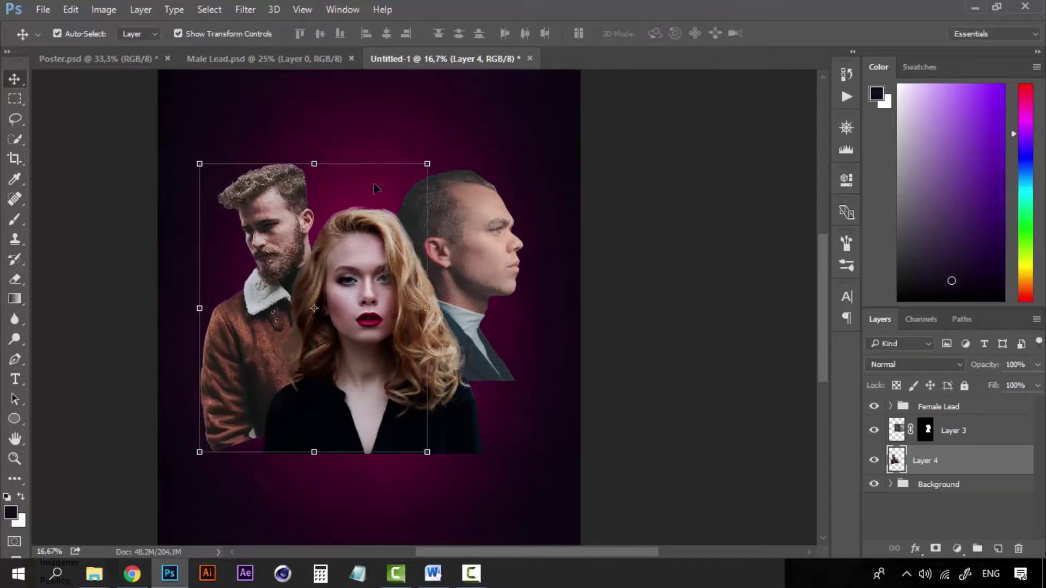
key("shift+Down")
key("shift+Down")
key("shift+Down")
key("shift+Down")
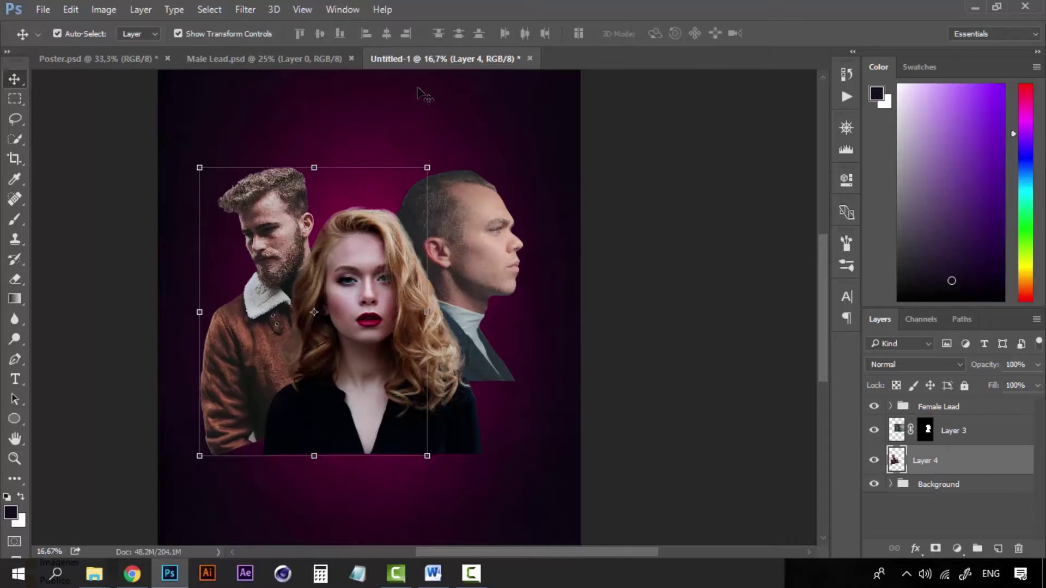
key("shift+Down")
key("shift+Down")
key("shift+Down")
key("shift+Down")
key("shift+Down")
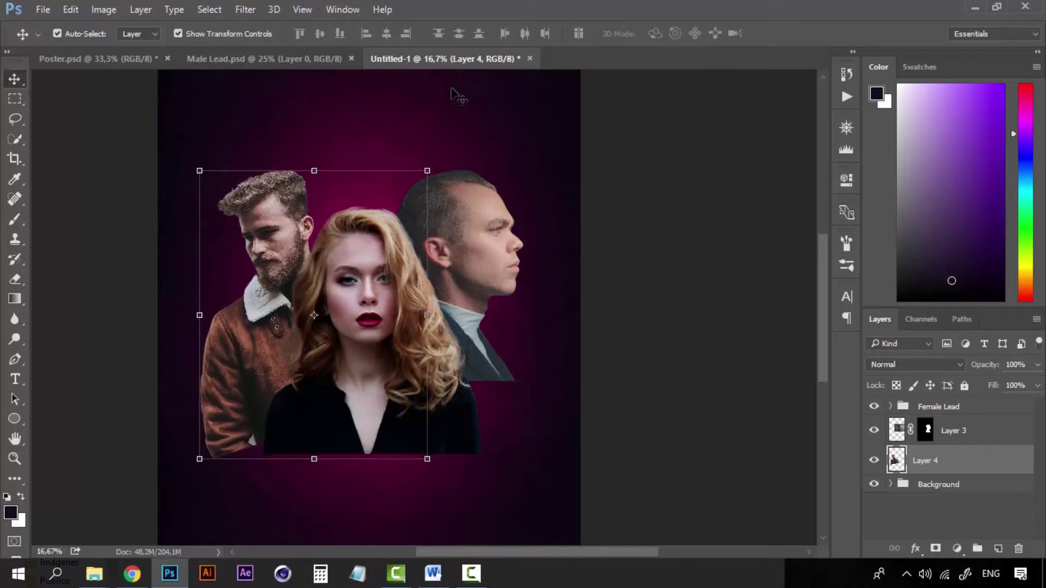
key("shift+Left")
key("shift+Left")
key("shift+Left")
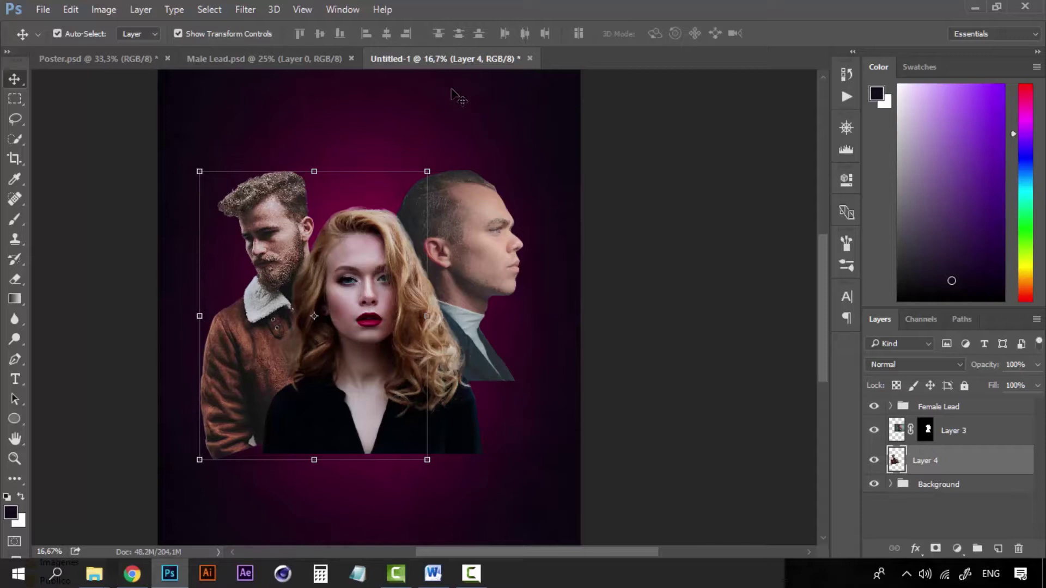
key("shift+Right")
key("shift+Right")
key("shift+Right")
key("shift+Right")
key("shift+Right")
key("shift+Right")
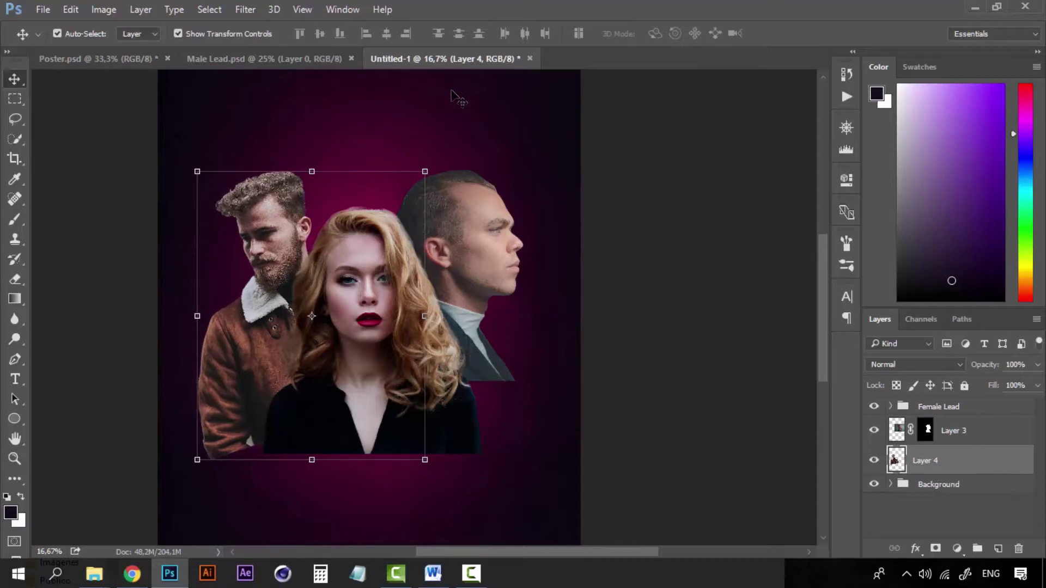
key("shift+Right")
key("shift+Right")
key("shift+Right")
key("shift+Right")
key("shift+Right")
key("shift+Right")
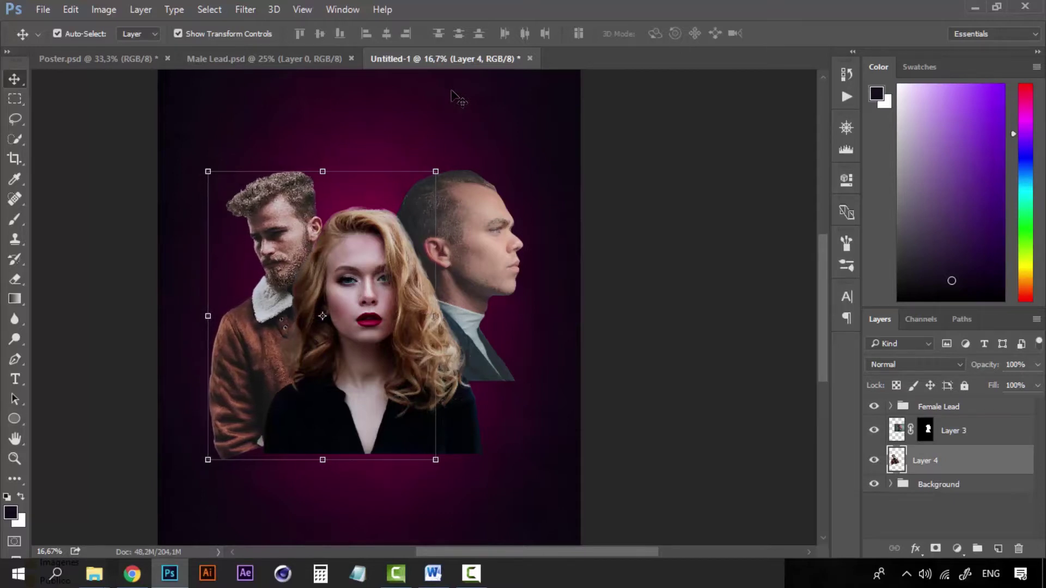
key("shift+Right")
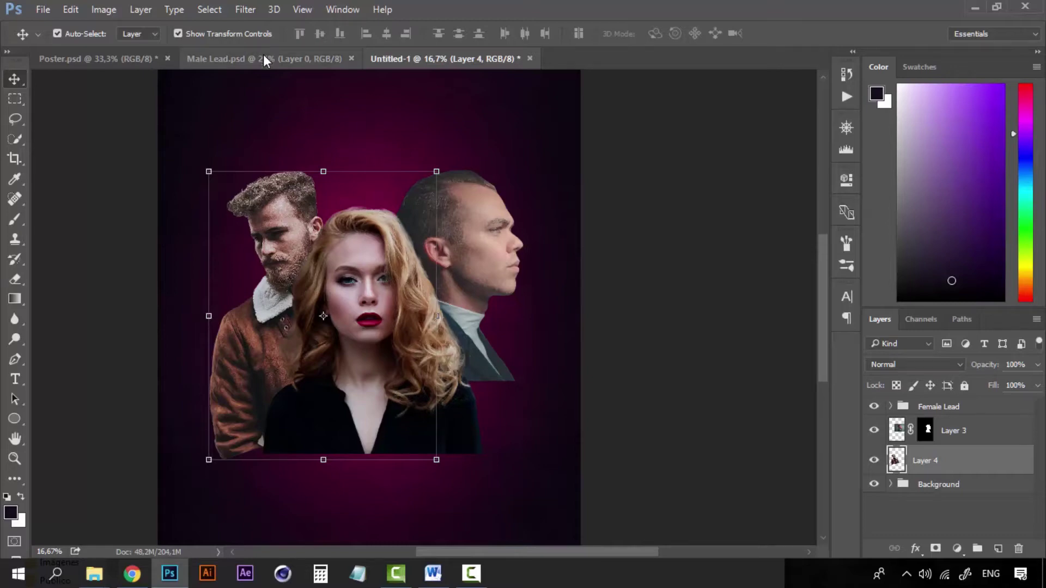
- Copy the chin-on-hand man from Male Lead.psd onto the poster as Layer 5, behind the bearded man
left_click_drag(263, 54, 239, 328)
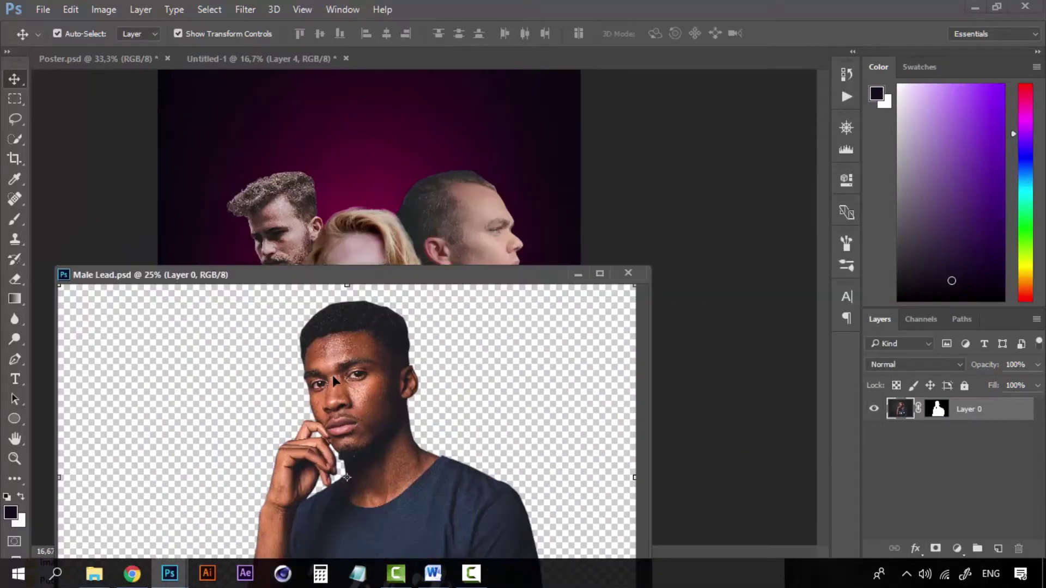
left_click_drag(374, 374, 384, 144)
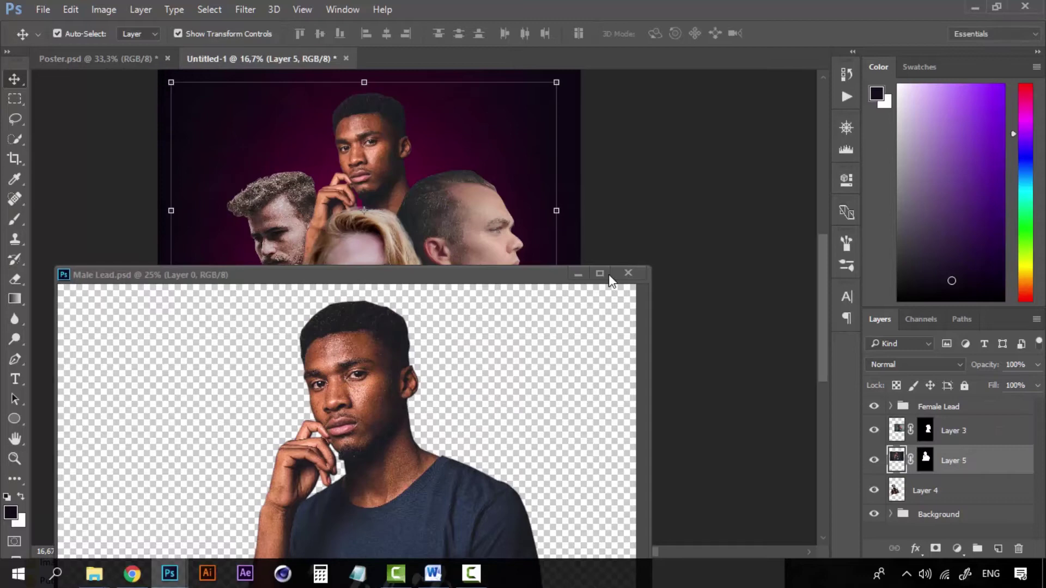
left_click(628, 273)
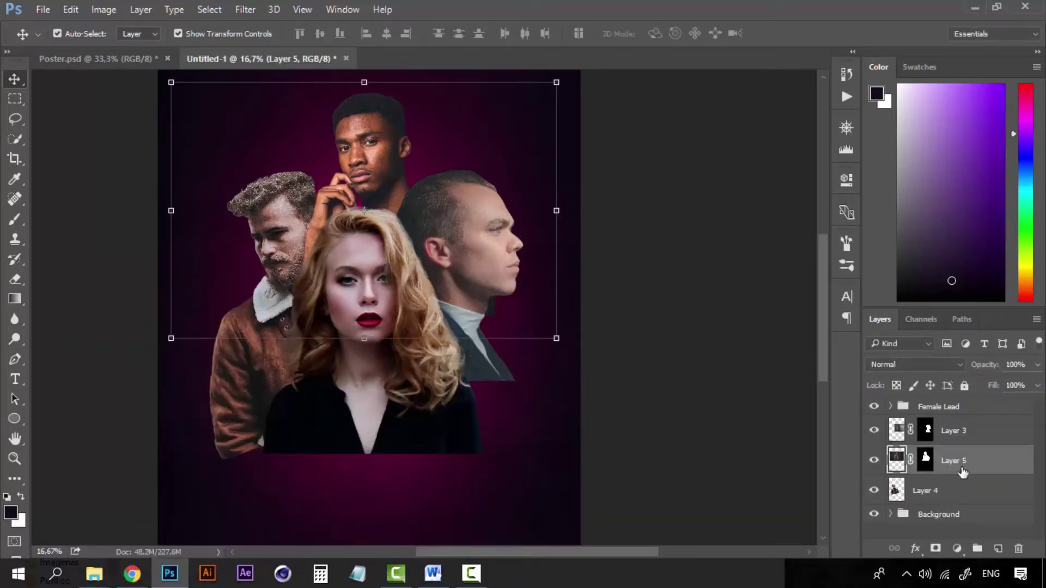
left_click_drag(963, 472, 960, 502)
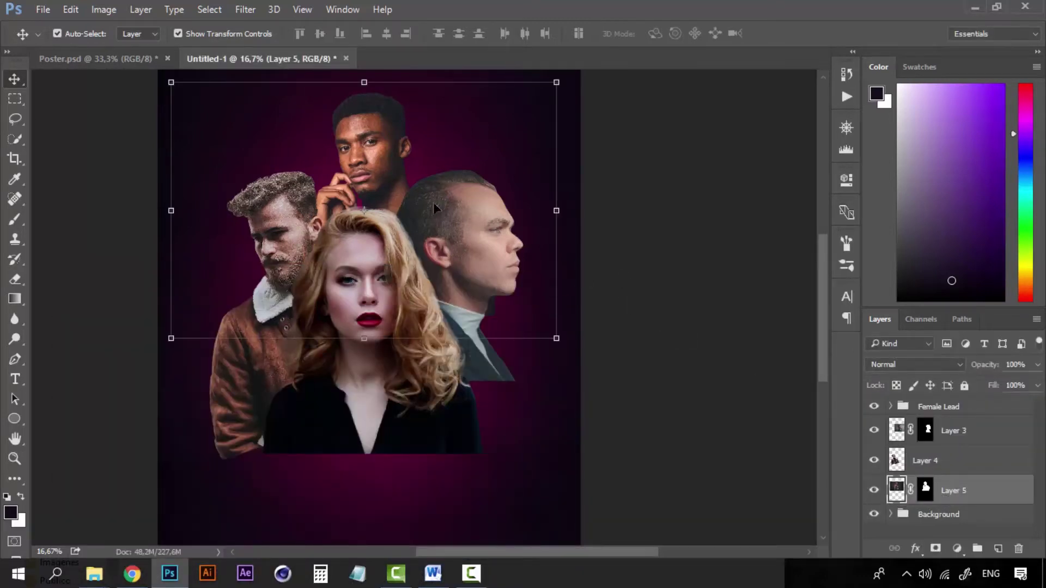
- Scale the new man to about 92% and place him at the poster's top centre
scroll(434, 202, "up", 3)
left_click_drag(381, 264, 377, 201)
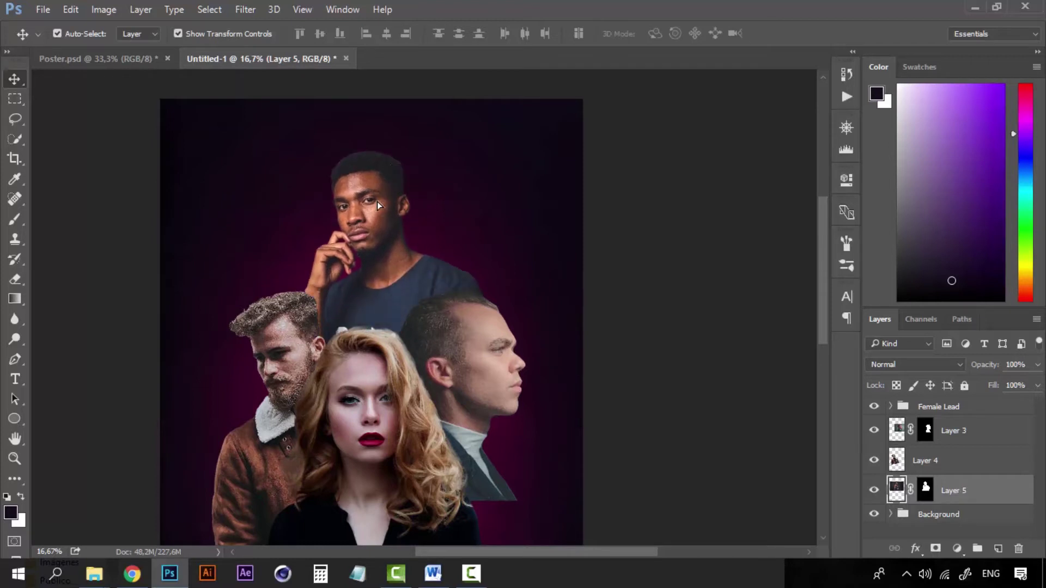
mouse_move(556, 137)
left_mouse_down()
mouse_move(533, 152)
mouse_move(553, 134)
left_mouse_up()
left_click_drag(409, 199, 399, 214)
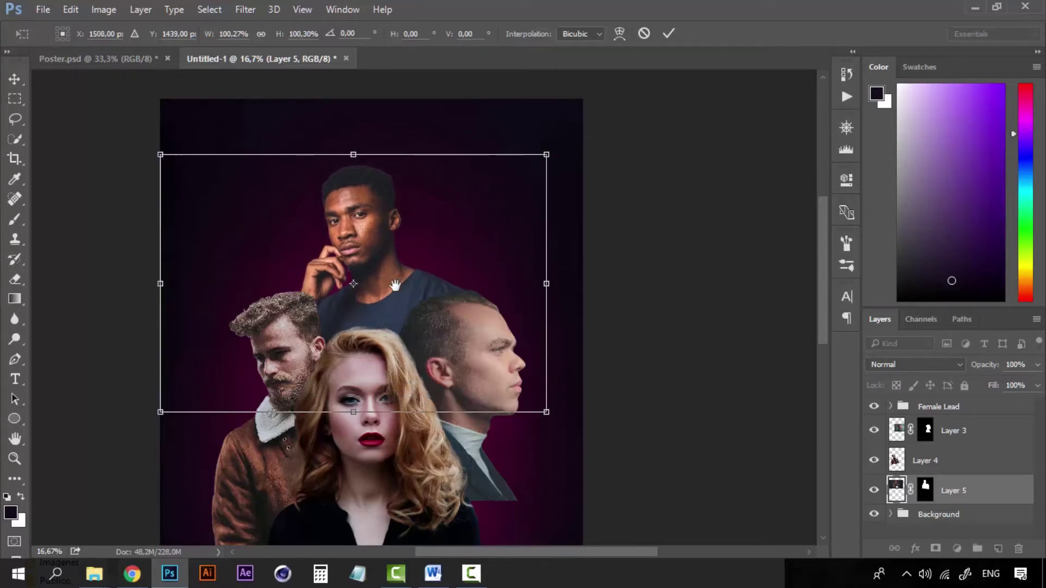
left_click_drag(395, 285, 424, 213)
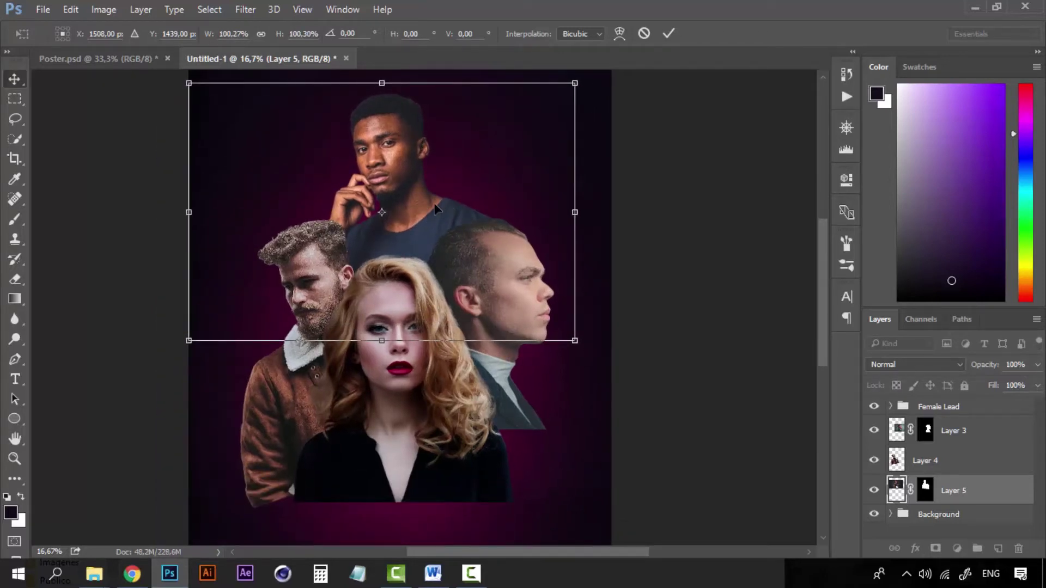
key("Return")
- Try flipping and shifting the top man right, then undo both changes
left_click(75, 11)
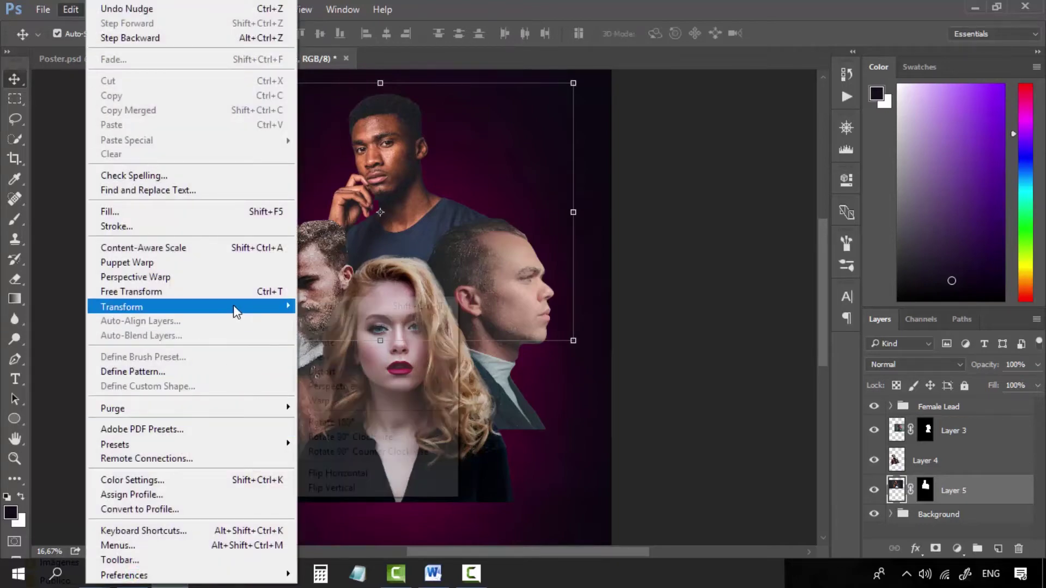
mouse_move(234, 308)
left_click(392, 473)
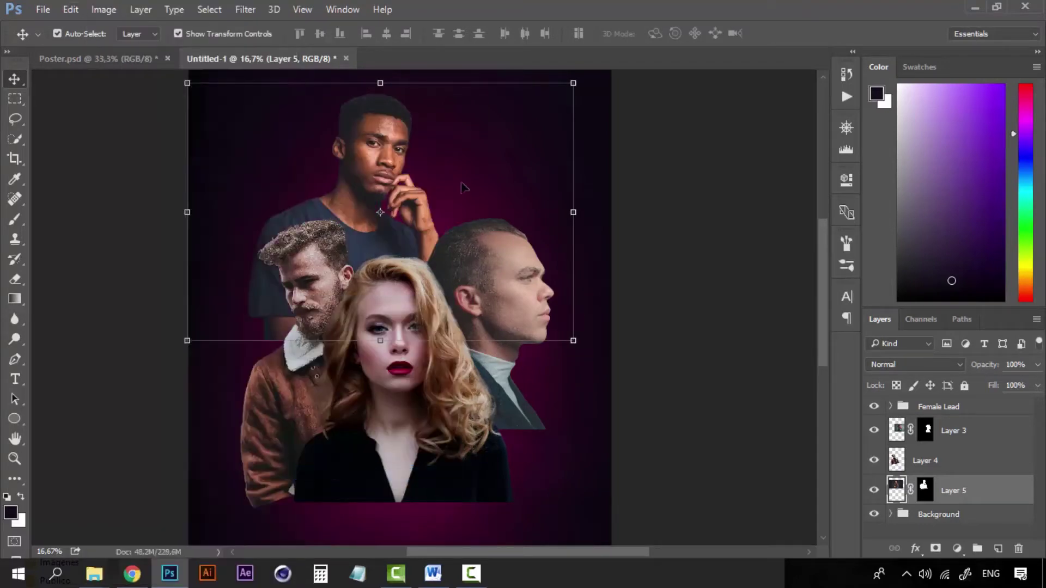
left_click_drag(391, 117, 433, 119)
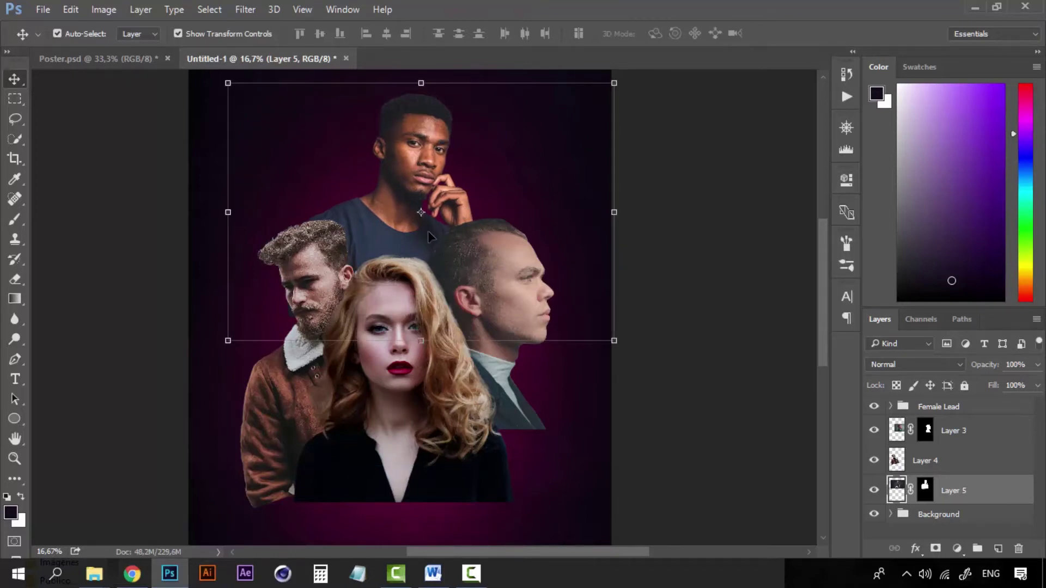
key("ctrl+alt+z")
key("ctrl+alt+z")
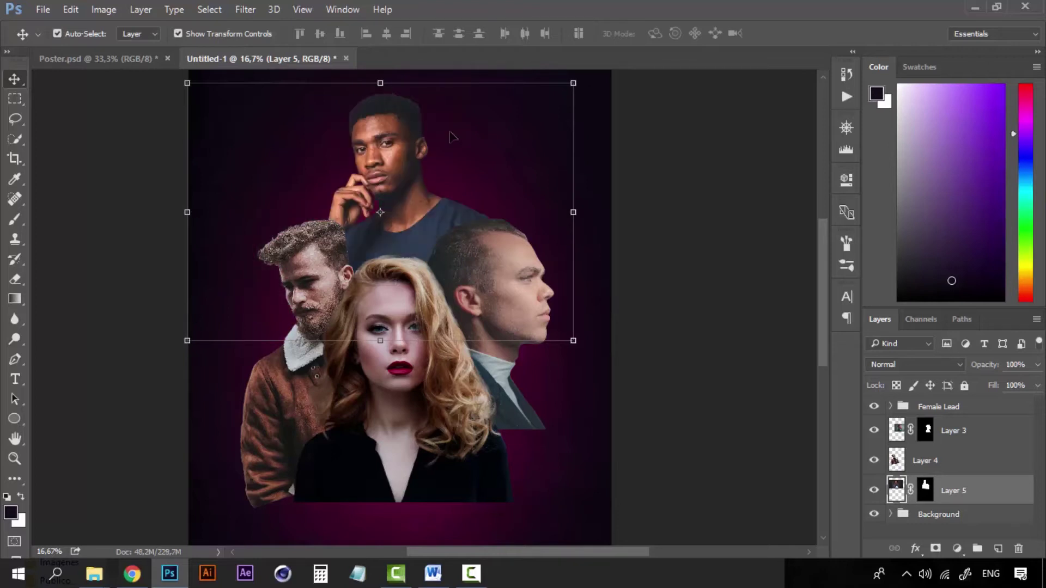
- Check each portrait's layer on the canvas, ending with the top man's Layer 5 selected
left_click(708, 229)
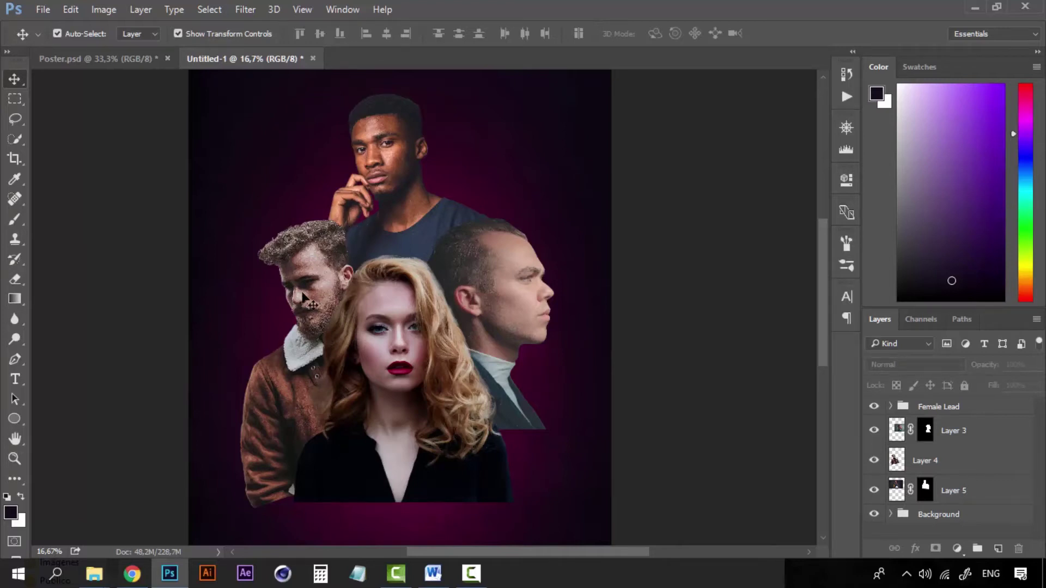
left_click(303, 264)
left_click(519, 296)
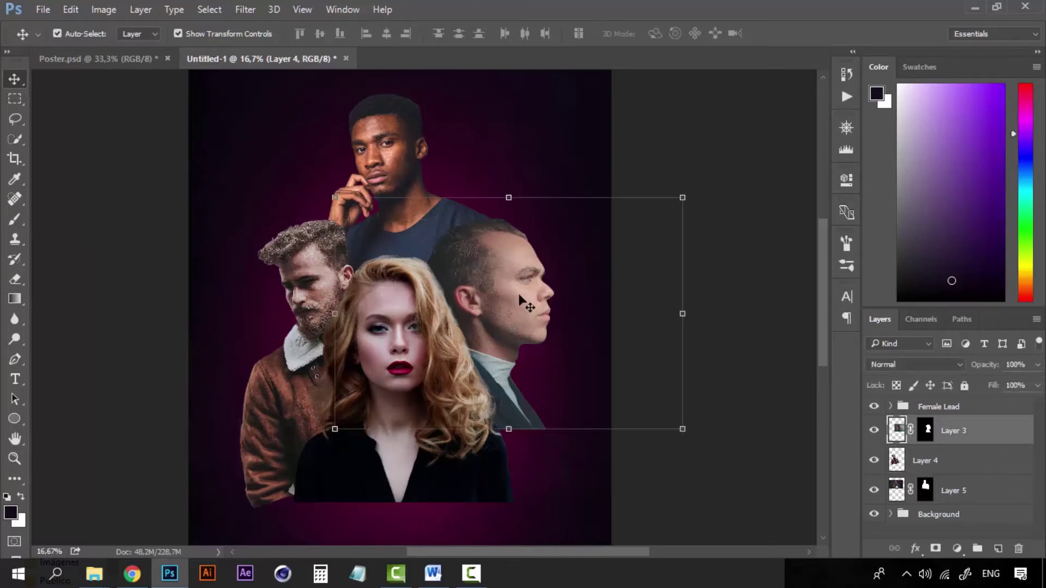
left_click(404, 295)
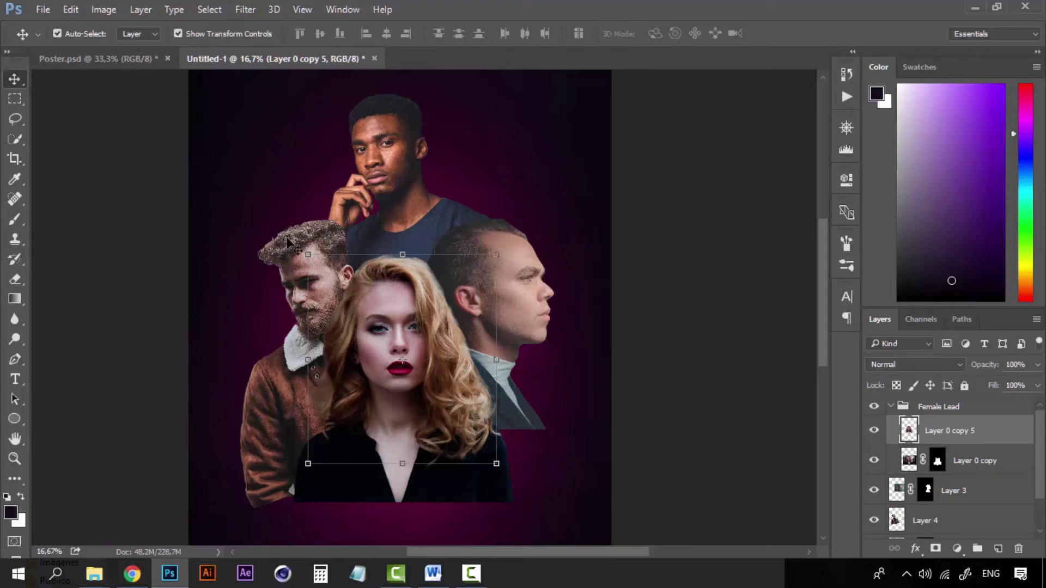
left_click(277, 256)
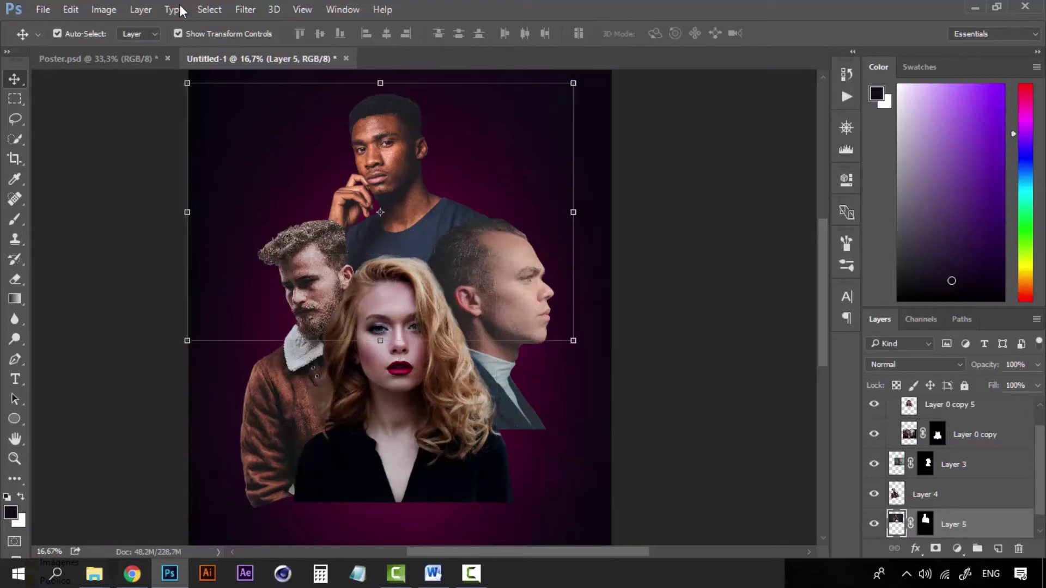
- Flip the top man horizontally, move him right, and shrink him to about 94%
left_click(70, 10)
mouse_move(243, 309)
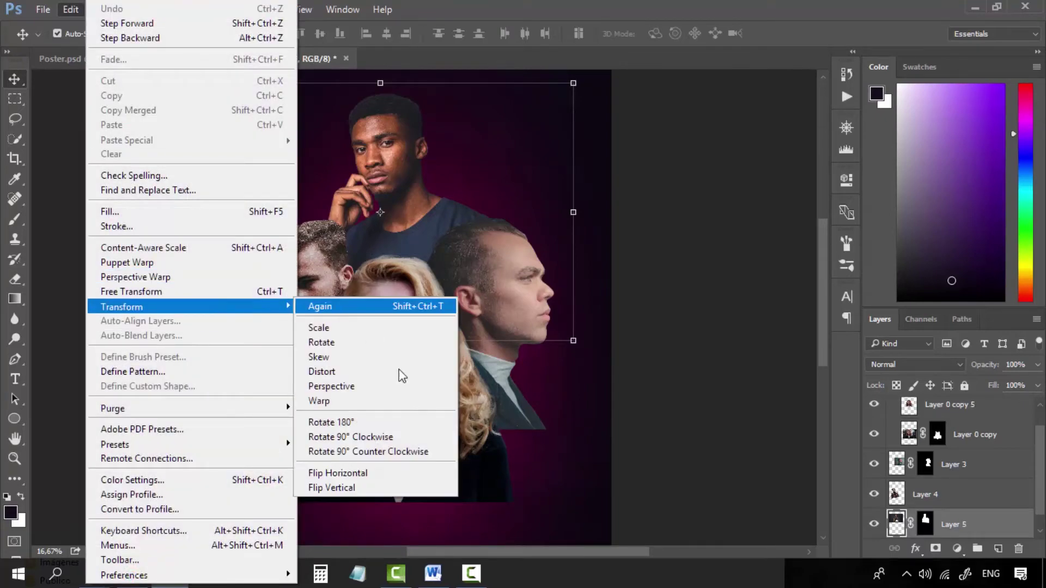
left_click(401, 471)
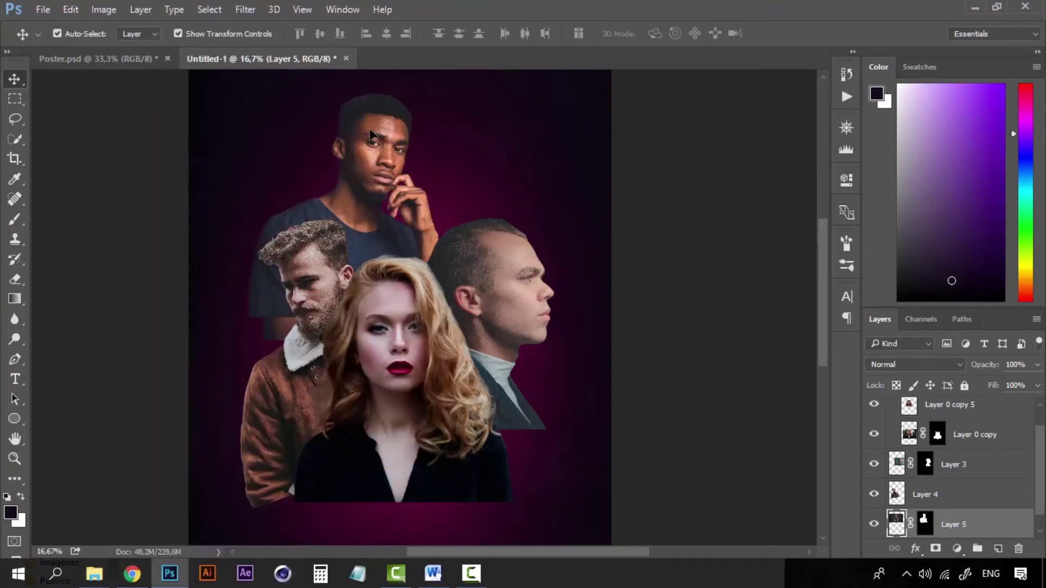
left_click_drag(370, 134, 416, 141)
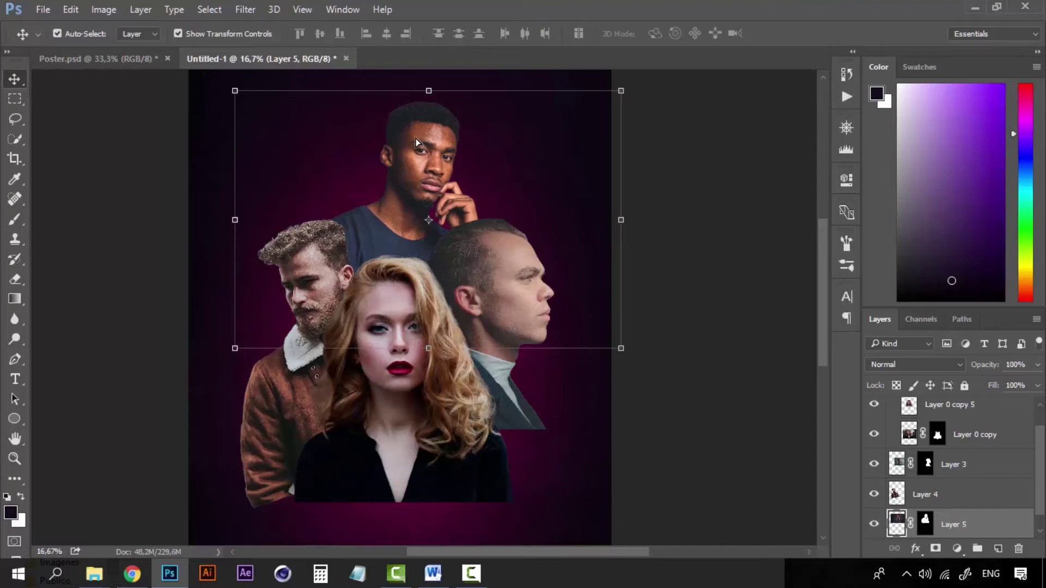
key("ctrl+h")
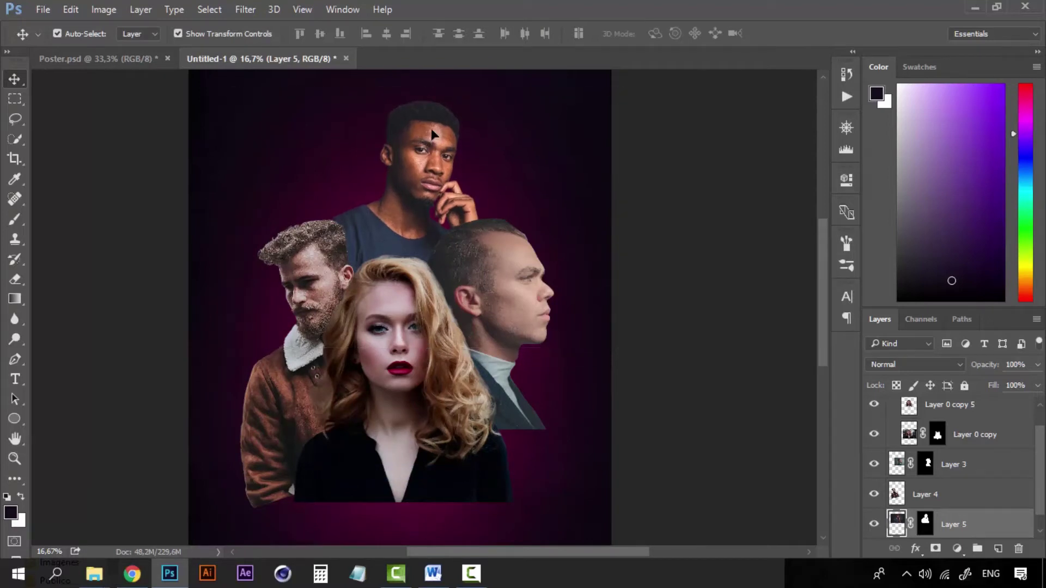
left_click_drag(430, 128, 432, 127)
left_click(621, 341)
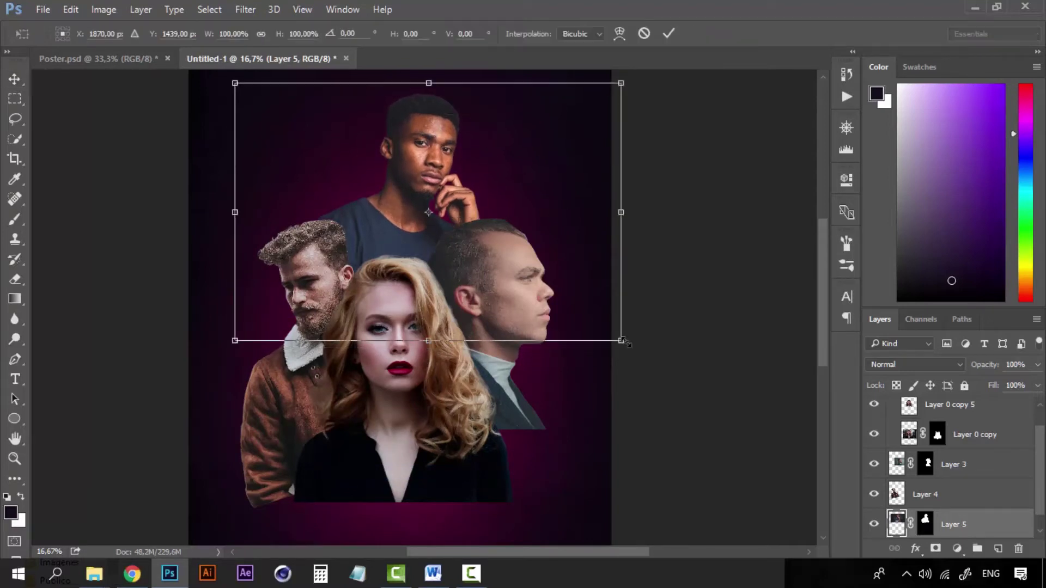
left_click_drag(625, 342, 614, 330)
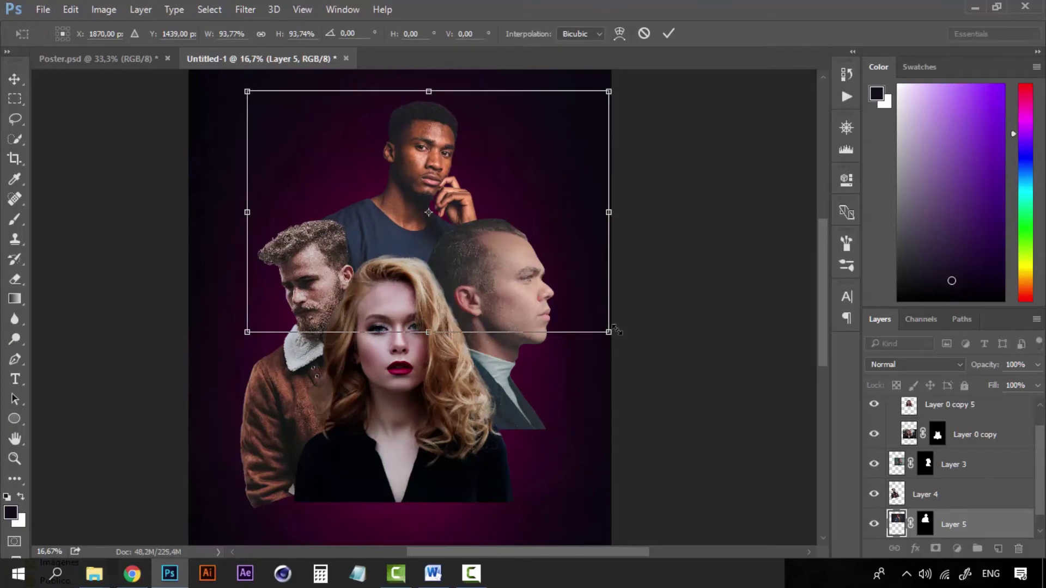
key("Return")
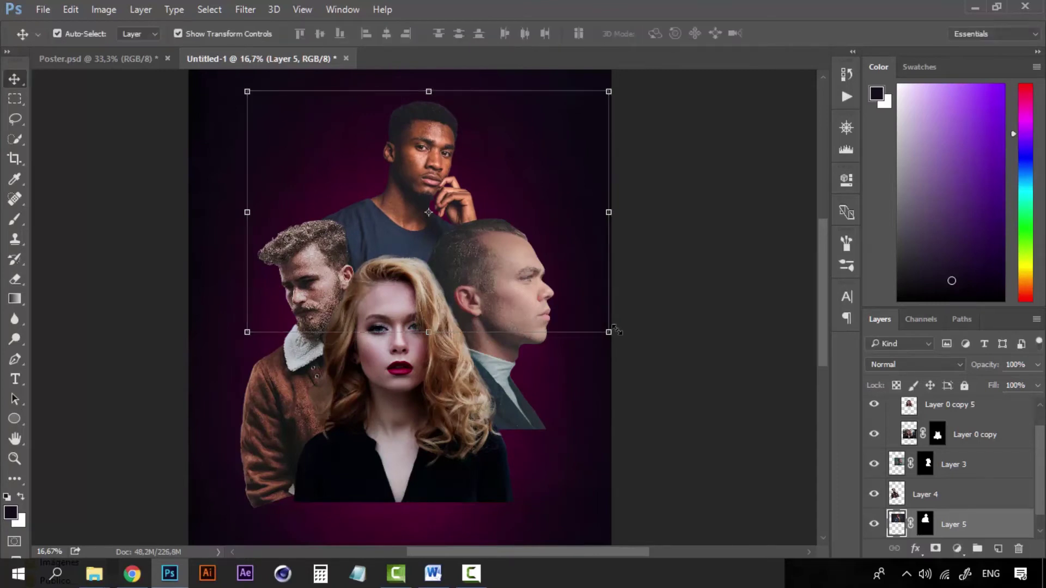
- Nudge the top man slightly left and higher, then zoom out to view the whole poster
key("shift+Down")
key("shift+Down")
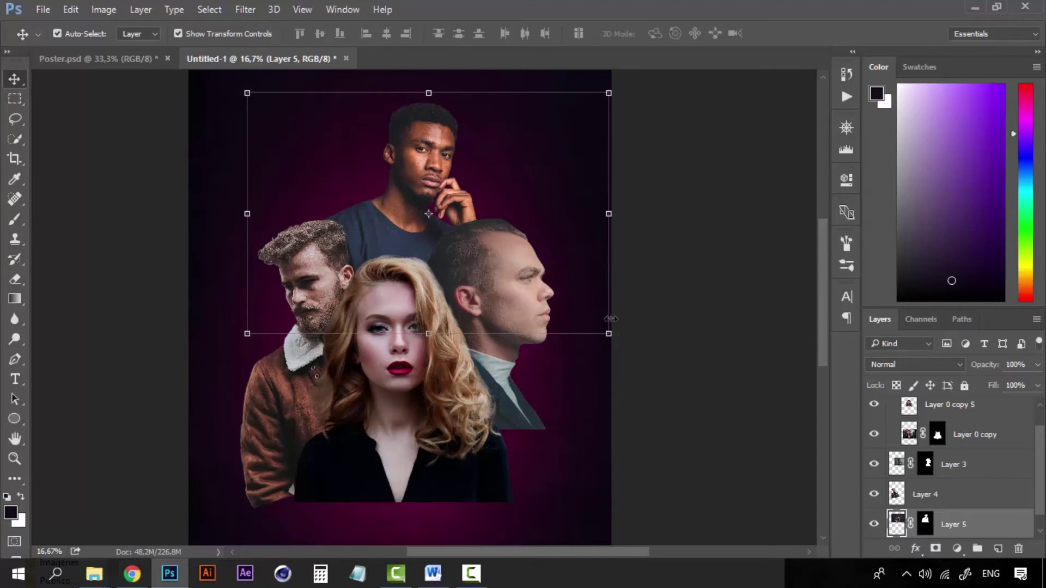
key("shift+Down")
key("shift+Down")
key("shift+Down")
key("shift+Down")
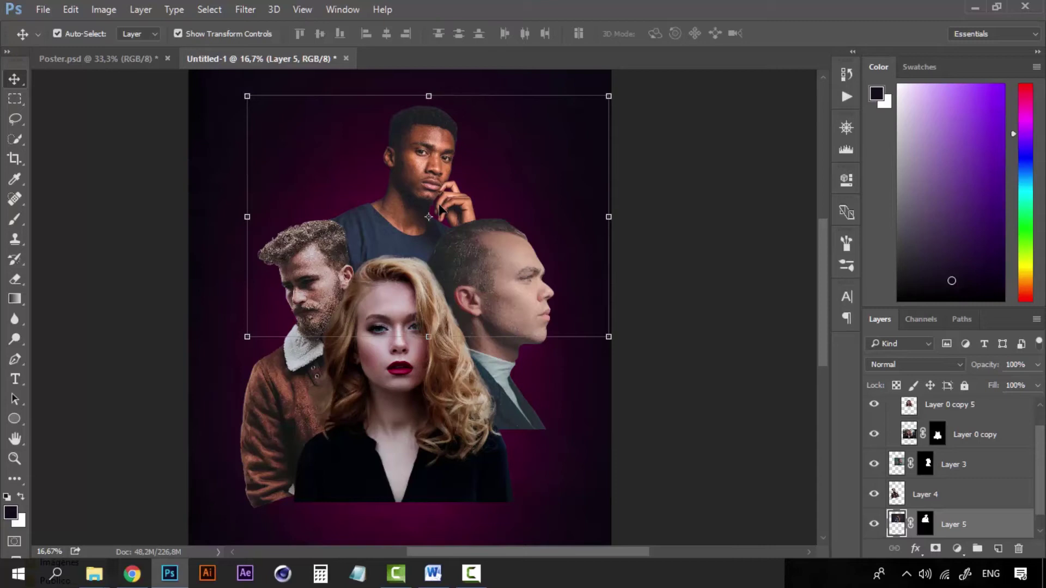
key("shift+Left")
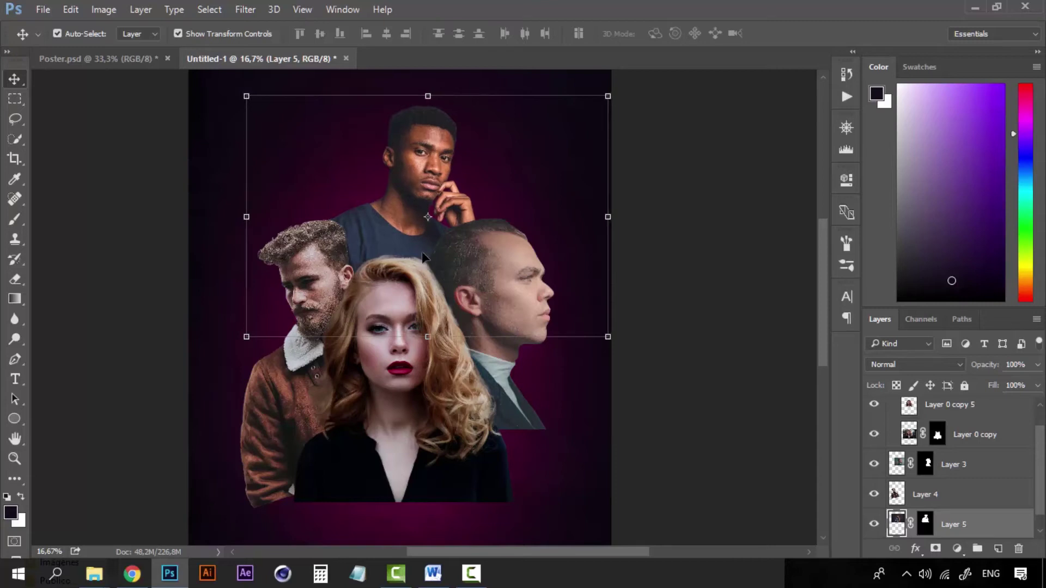
key("shift+Up")
key("shift+Up")
key("shift+Up")
key("shift+Up")
key("shift+Up")
key("shift+Up")
key("shift+Up")
key("shift+Up")
key("shift+Up")
key("shift+Up")
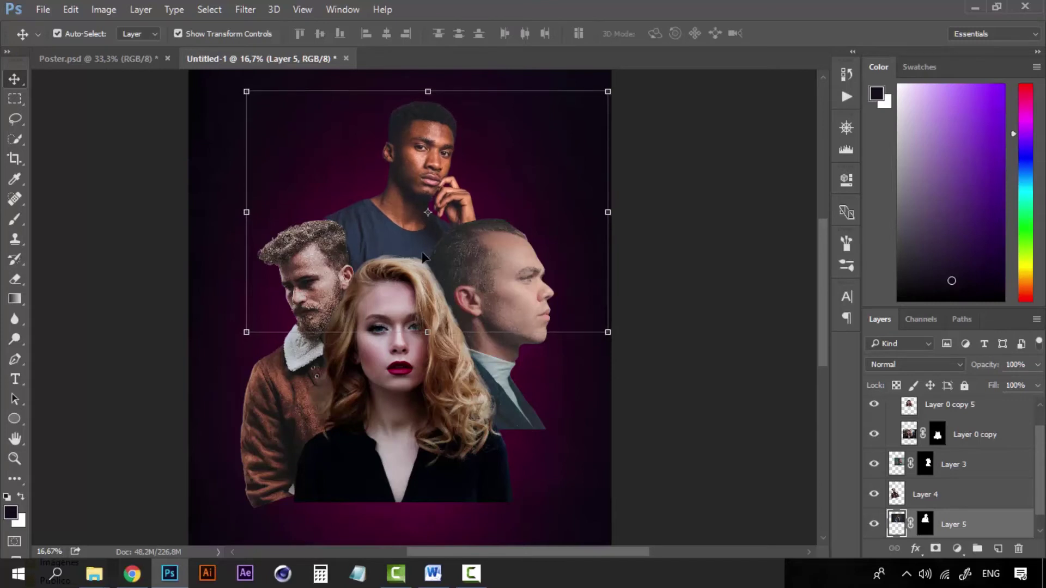
key("shift+Left")
key("shift+Left")
key("shift+Left")
key("shift+Left")
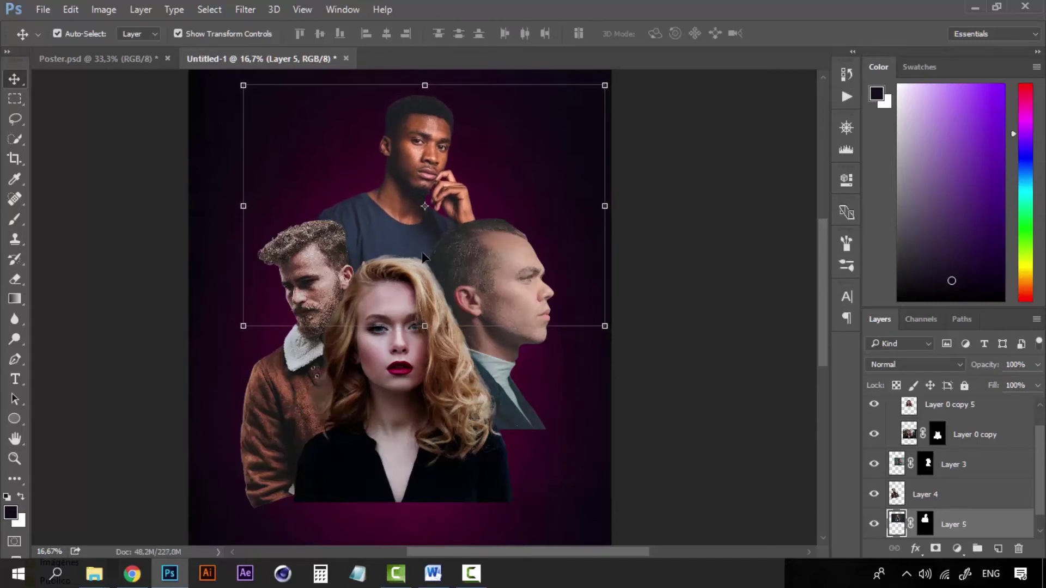
key("z")
left_click(452, 287, "alt")
left_click(452, 287, "alt")
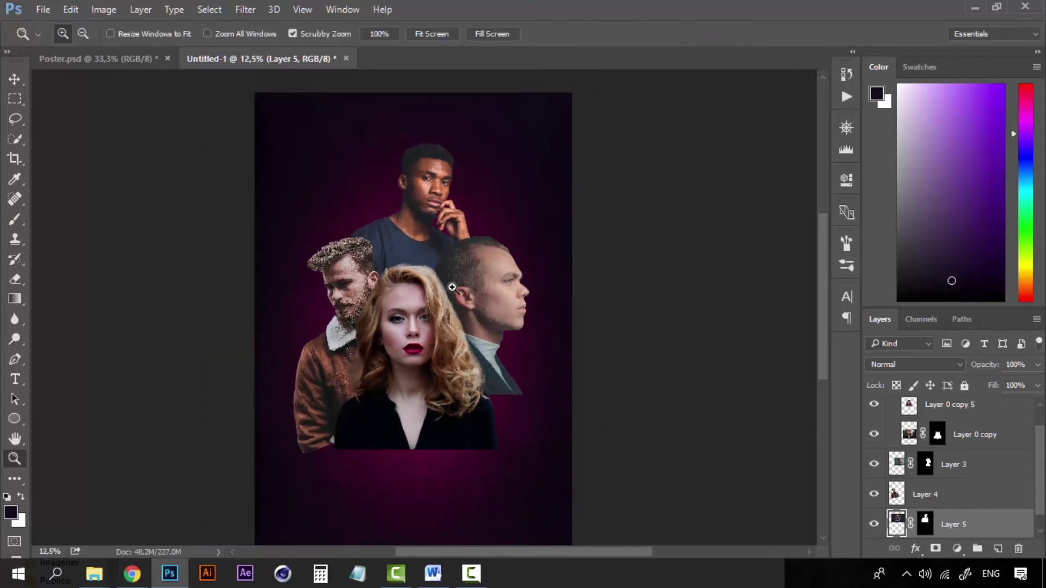
- Collapse Female Lead and put Layer 3, Layer 4 and Layer 5 each into its own group
left_click(452, 287)
key("v")
scroll(935, 472, "up", 1)
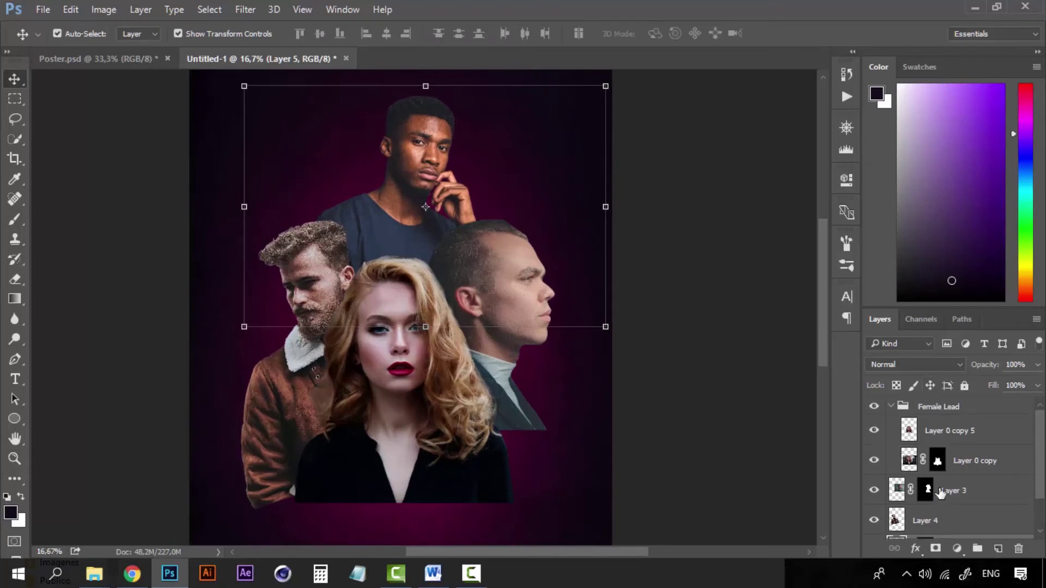
left_click(890, 407)
left_click(965, 462)
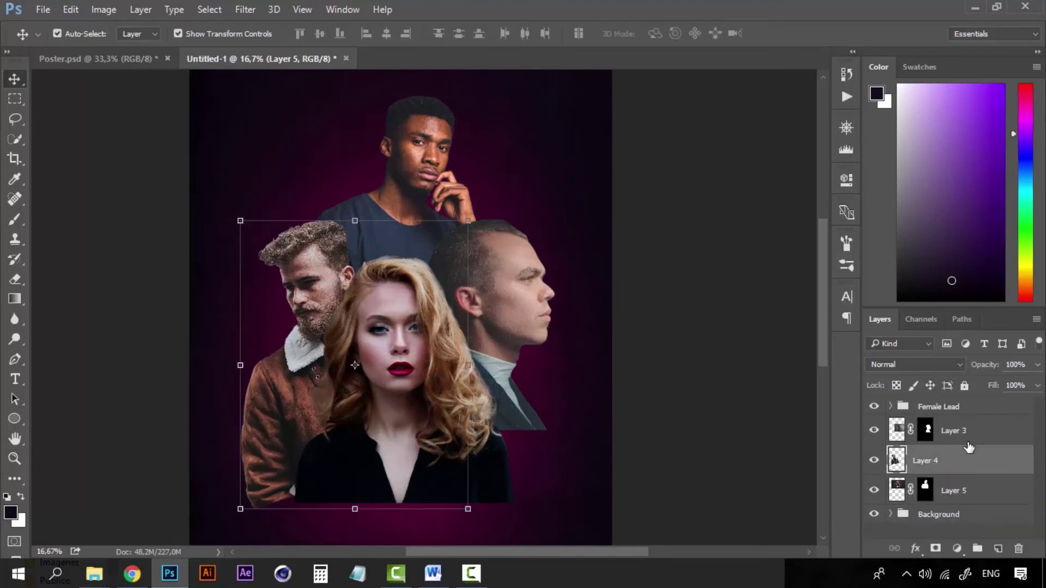
left_click(971, 439)
key("ctrl+g")
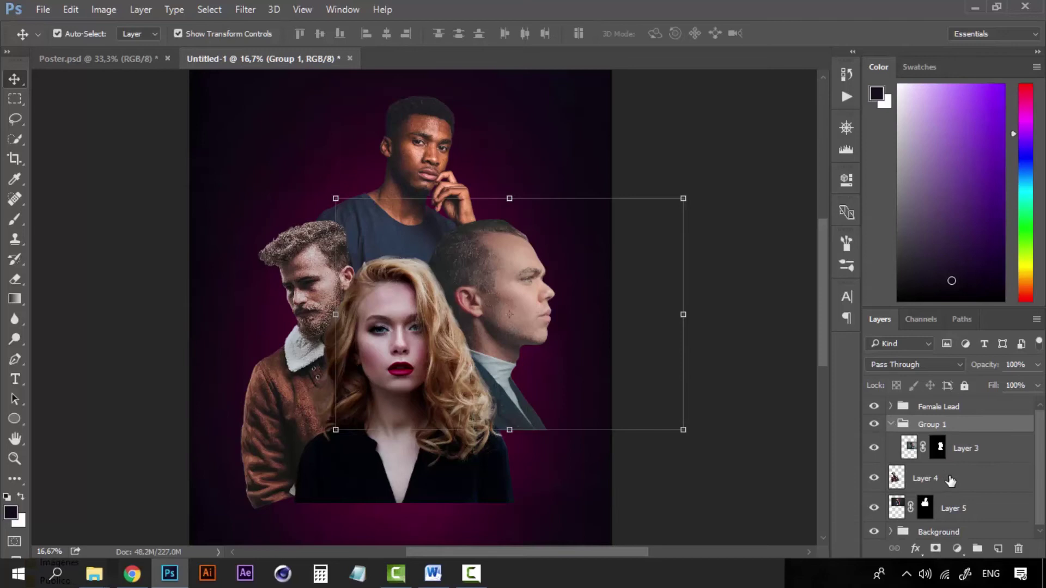
left_click(951, 473)
key("ctrl+g")
left_click(967, 526)
key("ctrl+g")
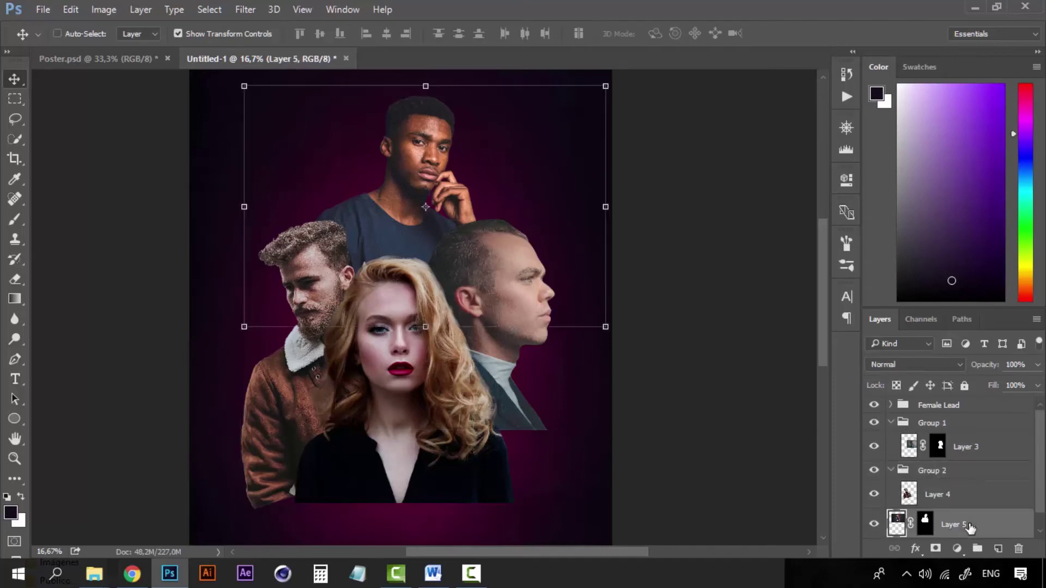
- Collapse Group 1, Group 2 and Group 3, then select the top man's portrait
left_click(891, 424)
left_click(896, 442)
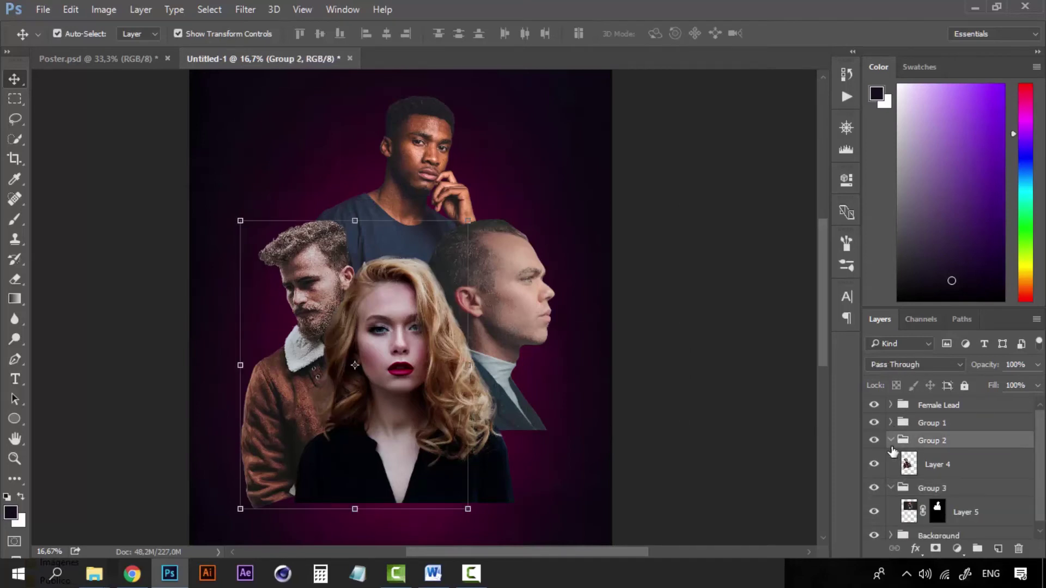
left_click(892, 443)
left_click(891, 460)
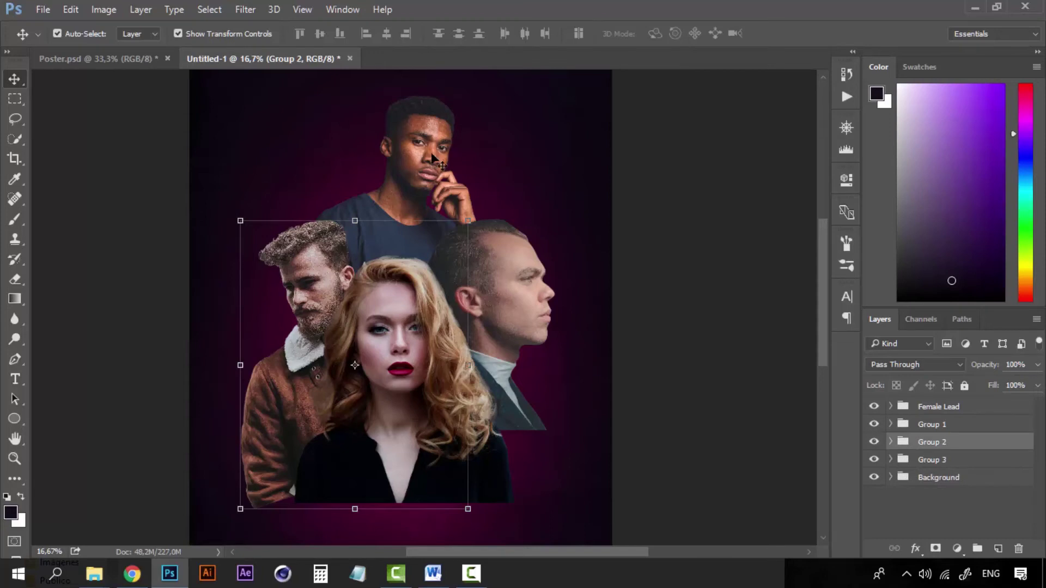
left_click_drag(430, 208, 442, 219)
left_click(442, 218)
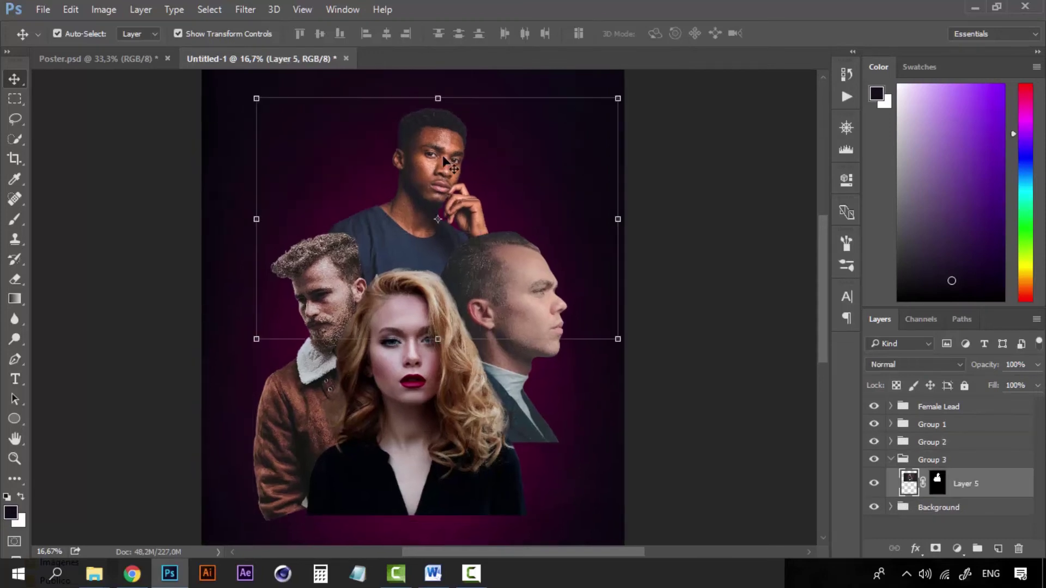
left_click(709, 263)
scroll(507, 347, "down", 3)
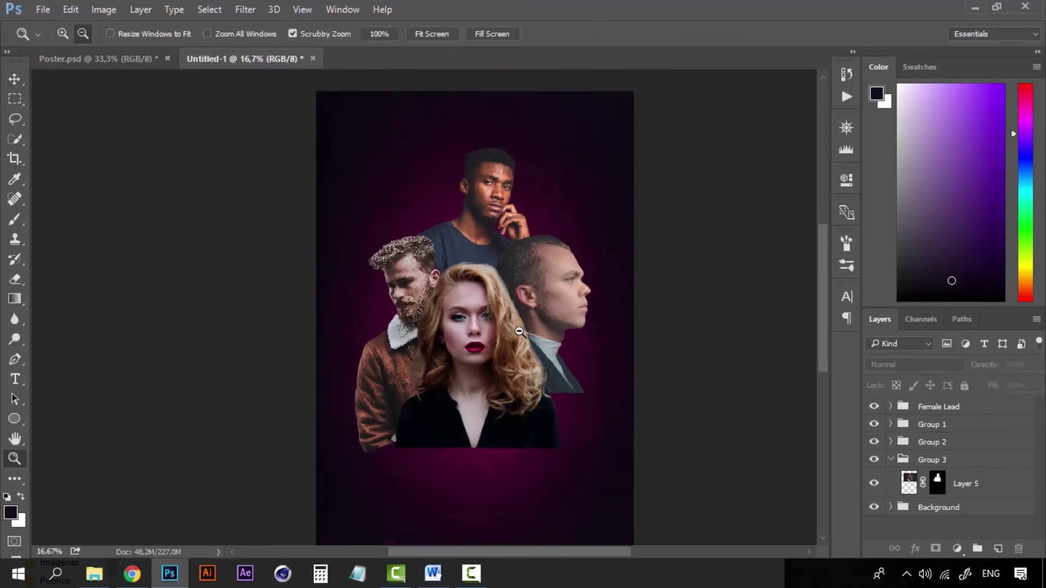
scroll(467, 281, "up", 1)
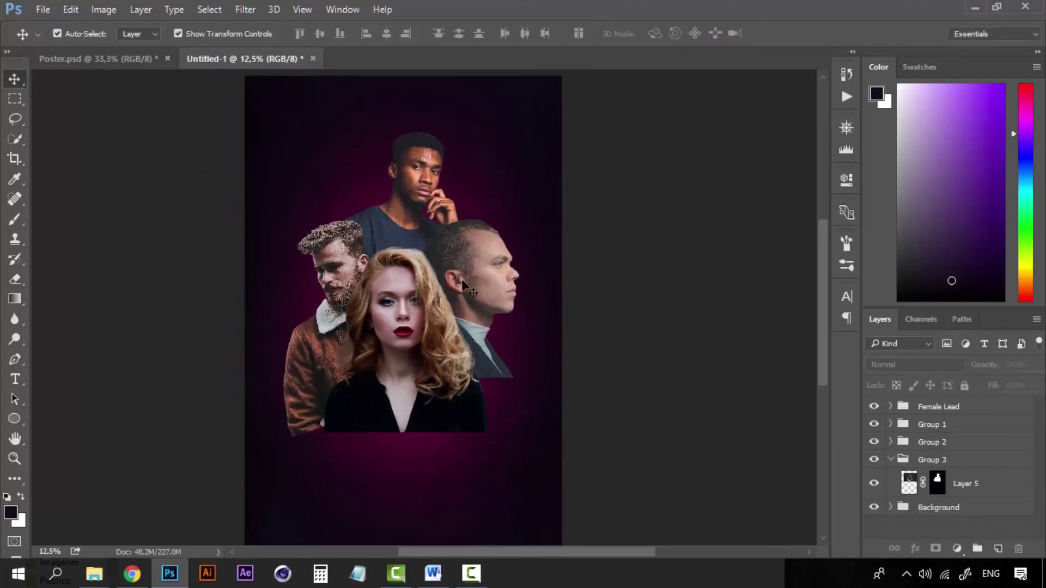
scroll(431, 293, "down", 1)
scroll(432, 292, "down", 2)
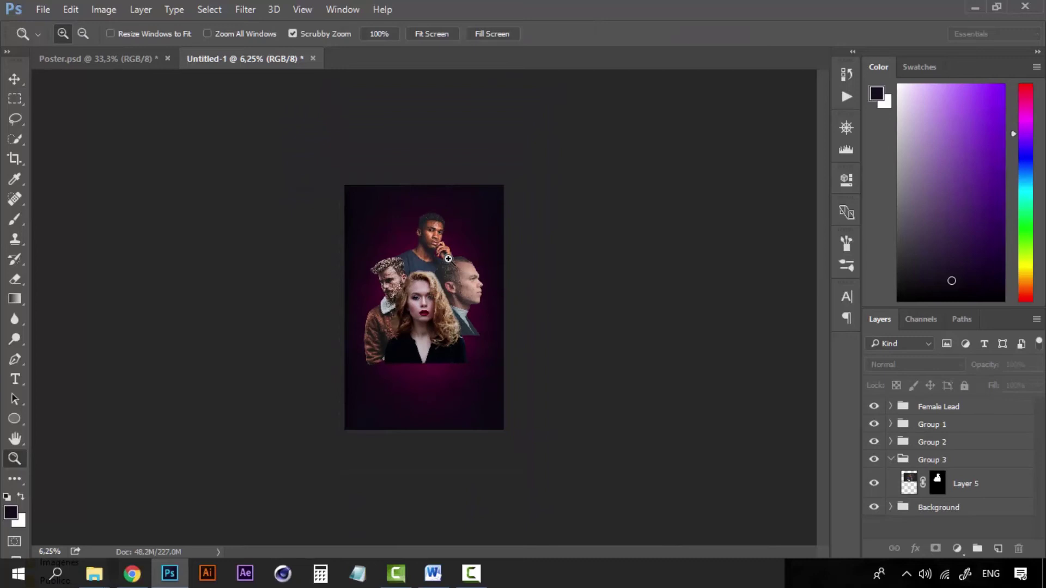
scroll(448, 259, "up", 3)
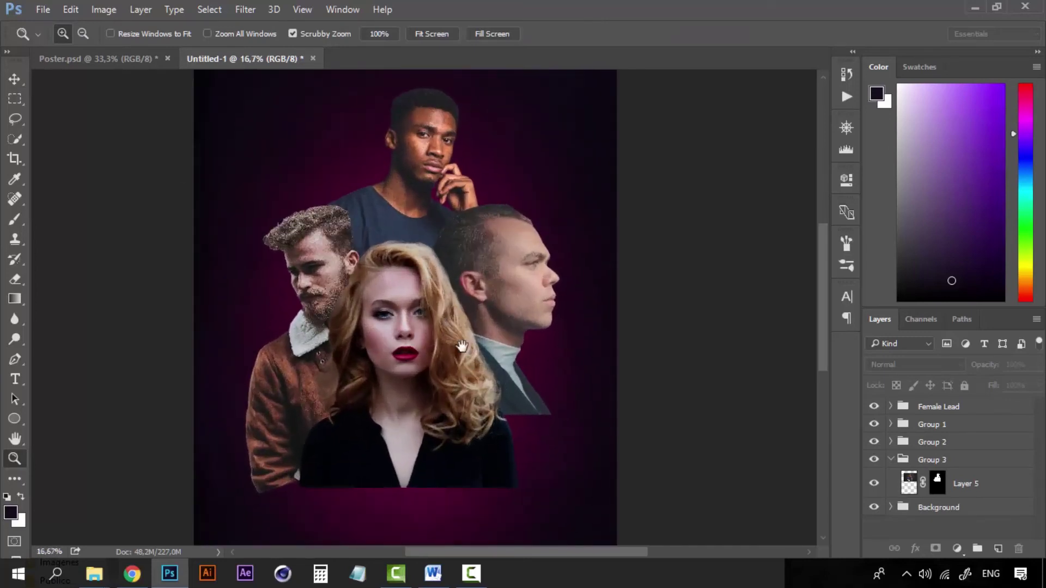
scroll(462, 347, "down", 1)
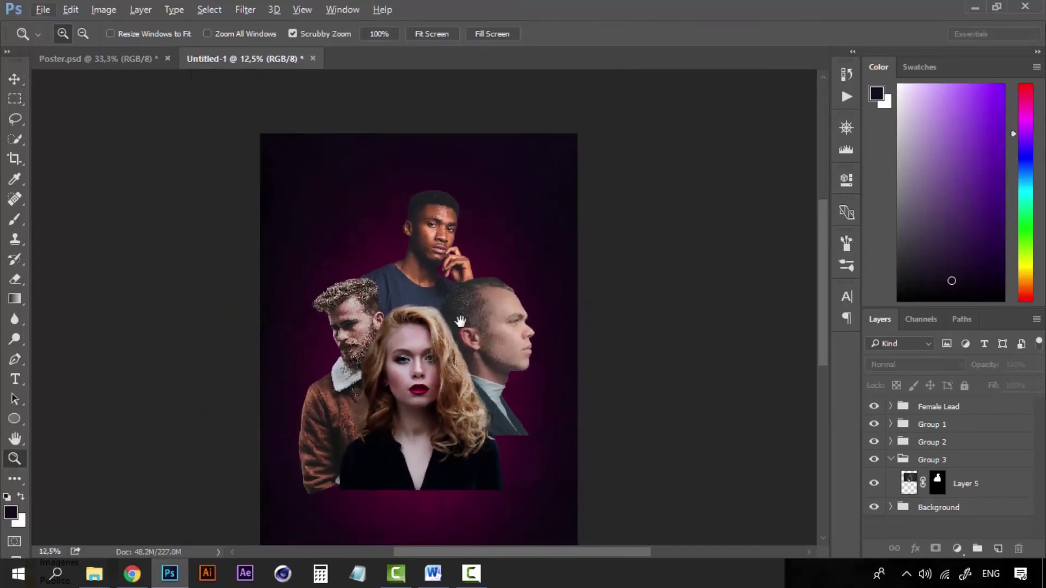
scroll(460, 321, "down", 1)
scroll(452, 217, "up", 2)
key("v")
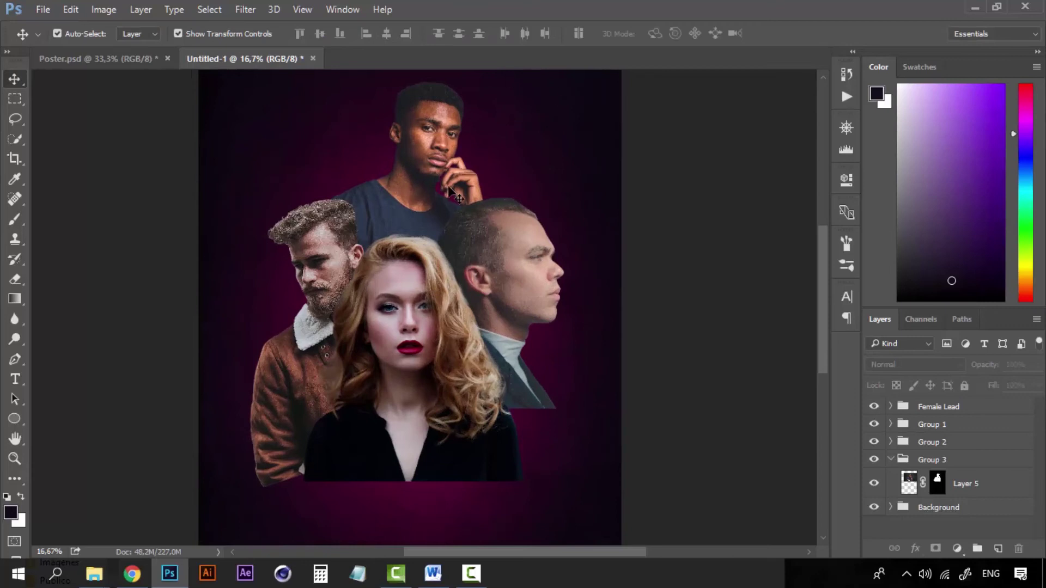